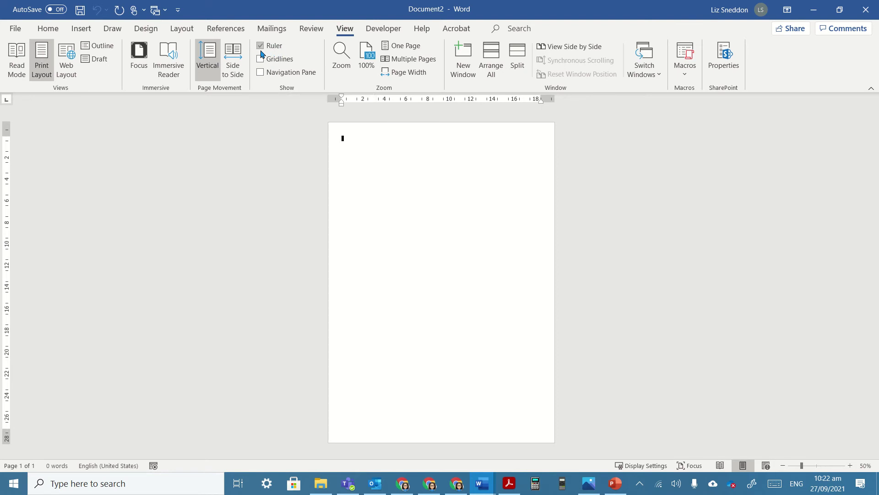
# Draw a 2.16 × 18.46 cm rectangle across the page top and give it the solid black style
pyautogui.click(76, 33)
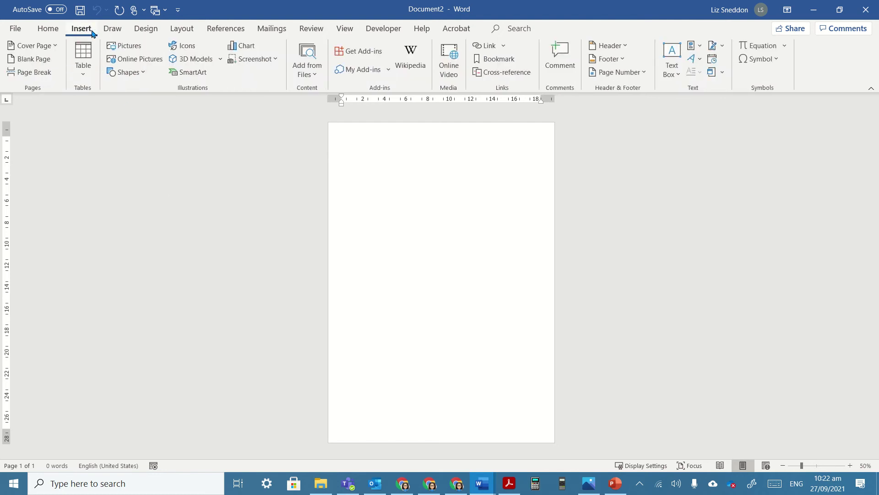
pyautogui.click(141, 76)
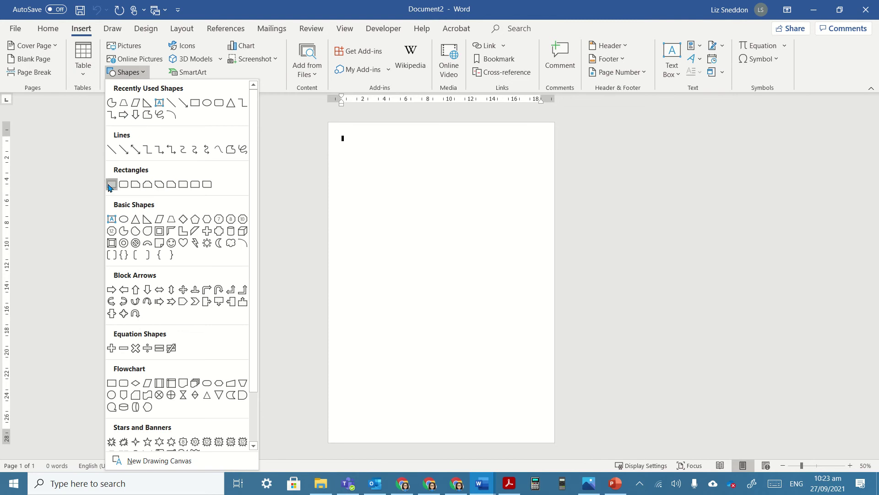
pyautogui.click(122, 185)
pyautogui.moveTo(342, 138); pyautogui.dragTo(542, 162)
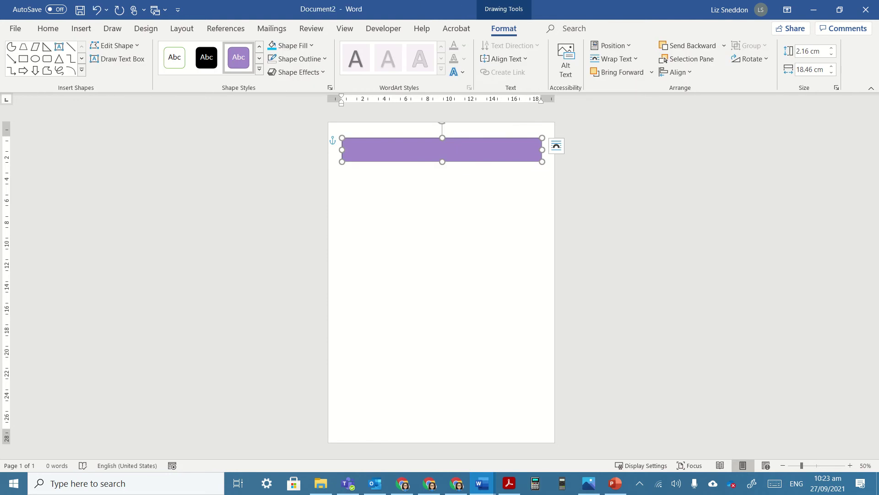
pyautogui.click(205, 59)
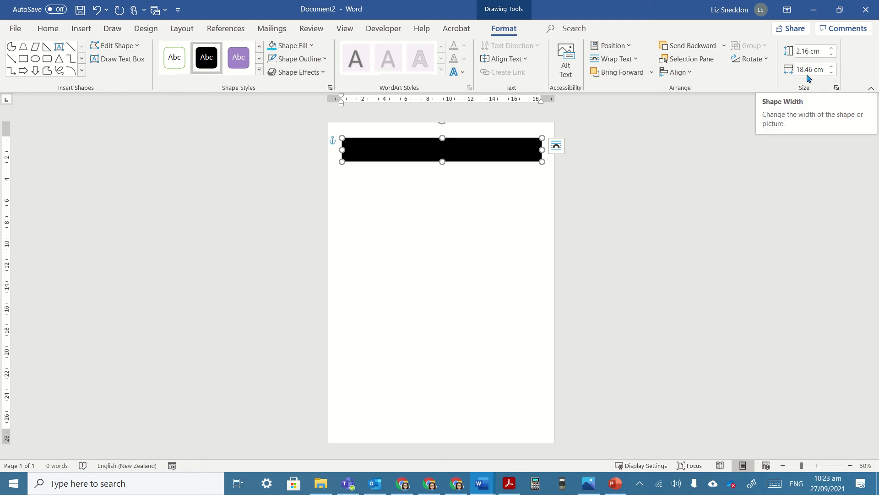
# Resize the black rectangle to 1 cm high and 18 cm wide
pyautogui.click(807, 51)
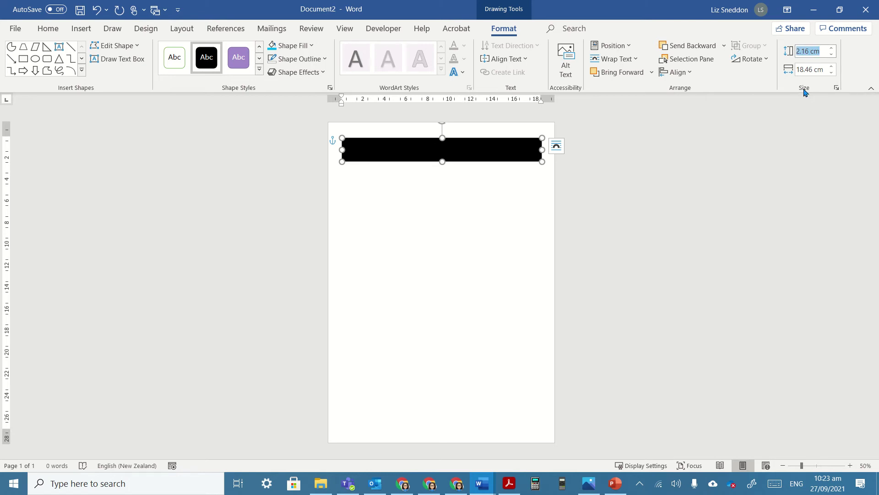
pyautogui.write('1')
pyautogui.click(809, 69)
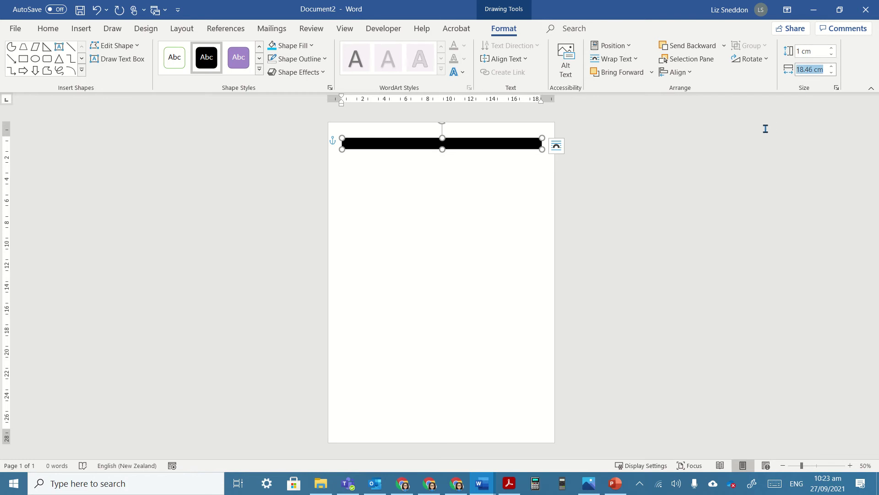
pyautogui.write('18')
pyautogui.press('Return')
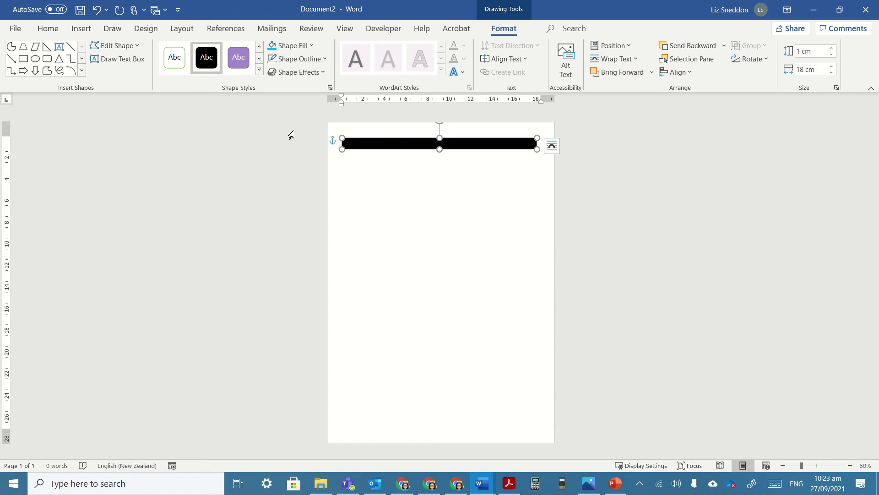
pyautogui.rightClick(468, 146)
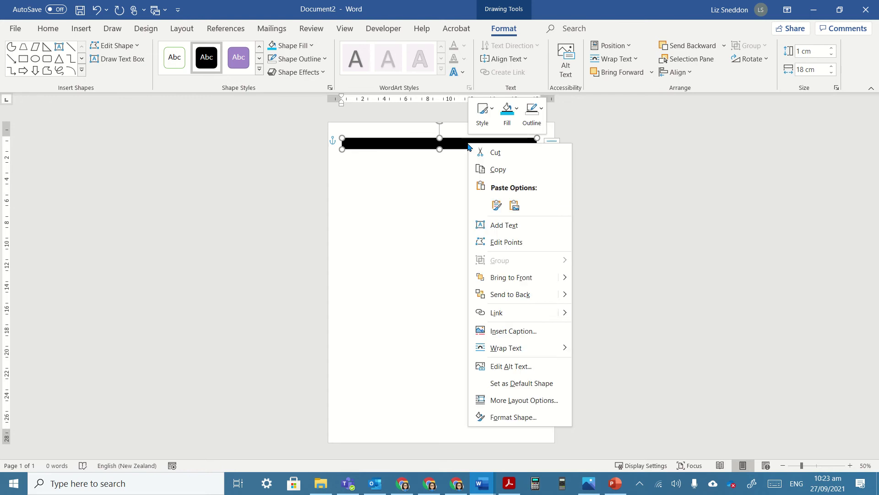
# Copy the black bar and paste a copy at the bottom of the page
pyautogui.click(497, 171)
pyautogui.click(430, 195)
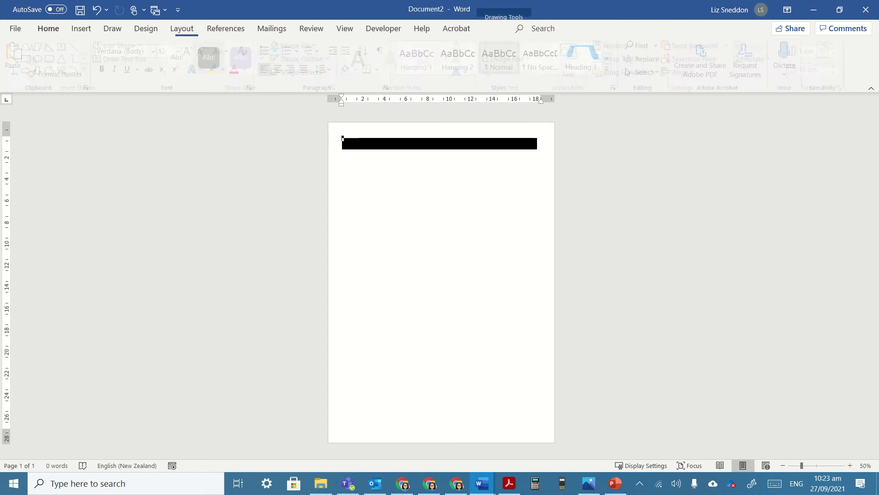
pyautogui.rightClick(430, 195)
pyautogui.click(458, 260)
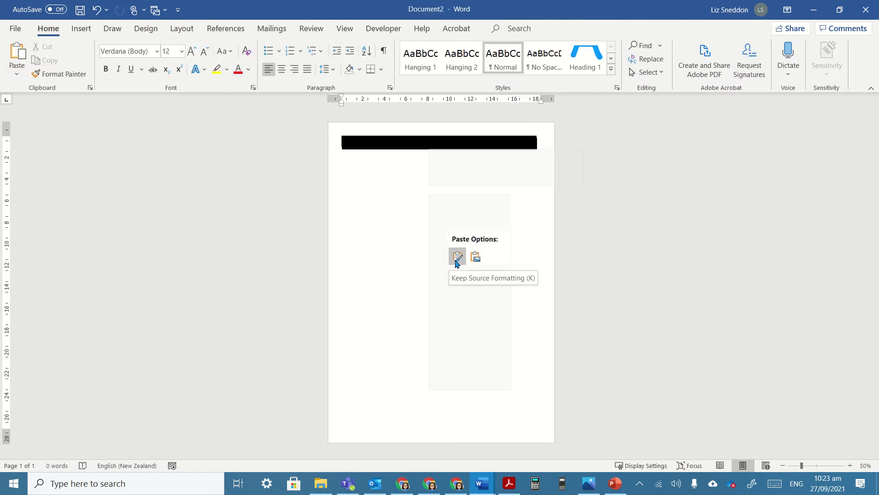
pyautogui.click(458, 256)
pyautogui.moveTo(473, 145); pyautogui.dragTo(472, 431)
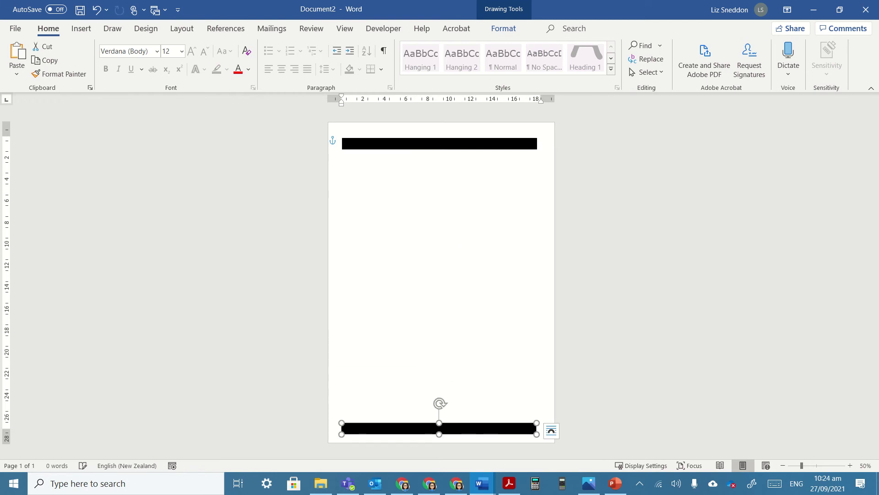
# Duplicate the top bar with Ctrl+D and move the copy to mid-page
pyautogui.click(463, 148)
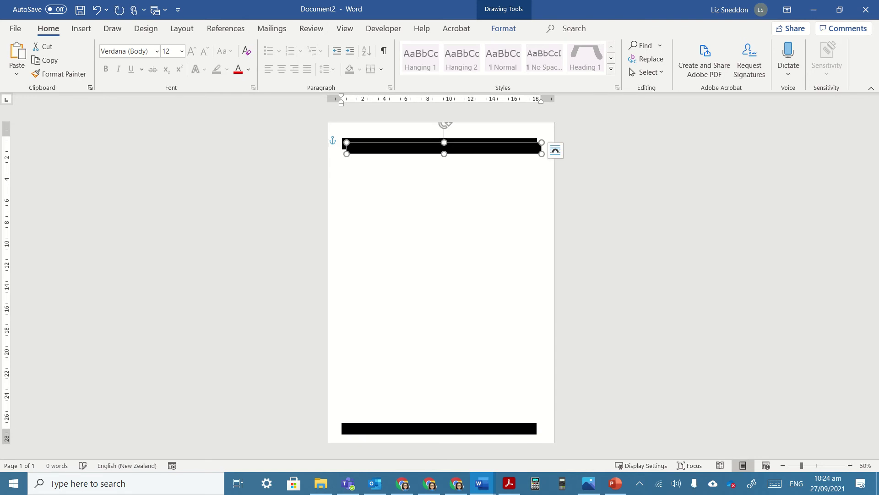
pyautogui.hotkey('ctrl', 'd')
pyautogui.moveTo(467, 153); pyautogui.dragTo(471, 241)
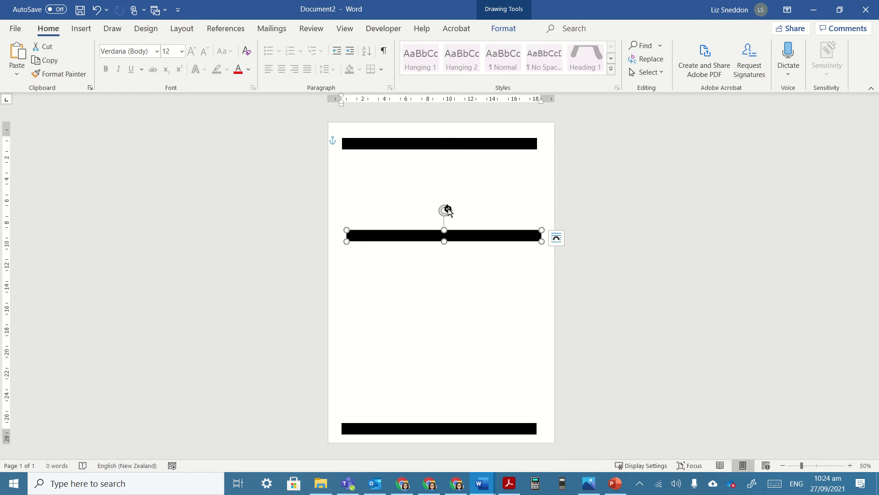
pyautogui.moveTo(448, 211)
pyautogui.mouseDown()
pyautogui.moveTo(479, 204)
pyautogui.moveTo(483, 269)
pyautogui.moveTo(436, 252)
pyautogui.moveTo(442, 222)
pyautogui.moveTo(455, 216)
pyautogui.moveTo(446, 212)
pyautogui.mouseUp()
# Bring up More Rotation Options in the Layout dialog for the middle bar
pyautogui.click(506, 30)
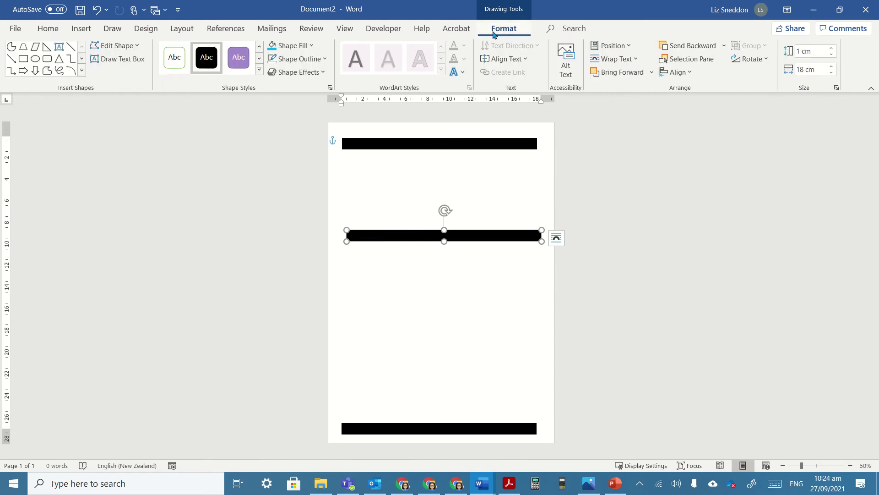
pyautogui.click(768, 61)
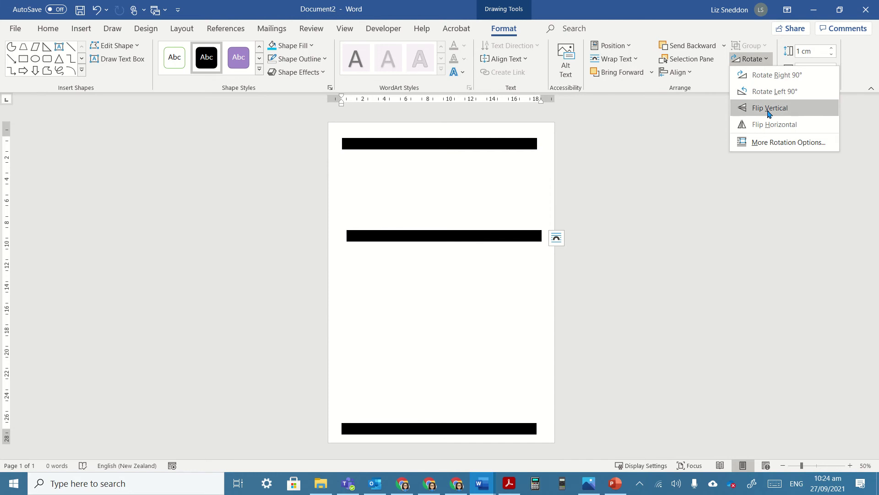
pyautogui.click(766, 144)
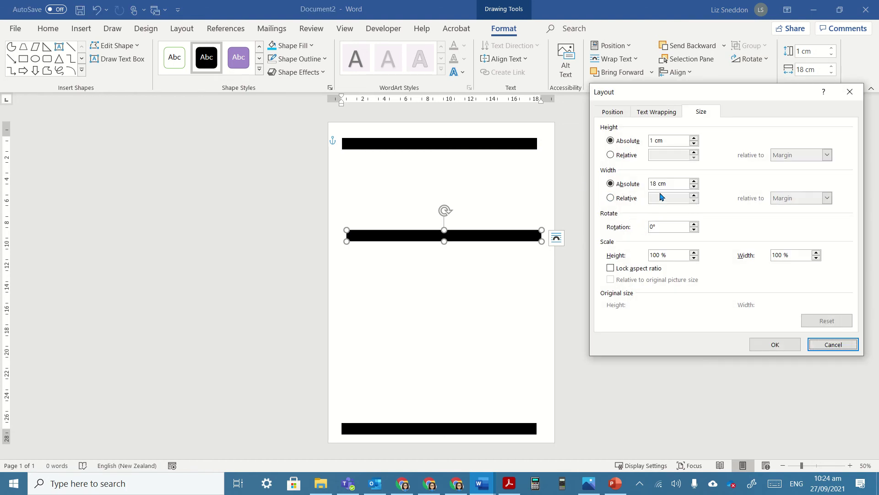
# Rotate the middle bar 90° and move the upright bar to the left margin
pyautogui.click(654, 226)
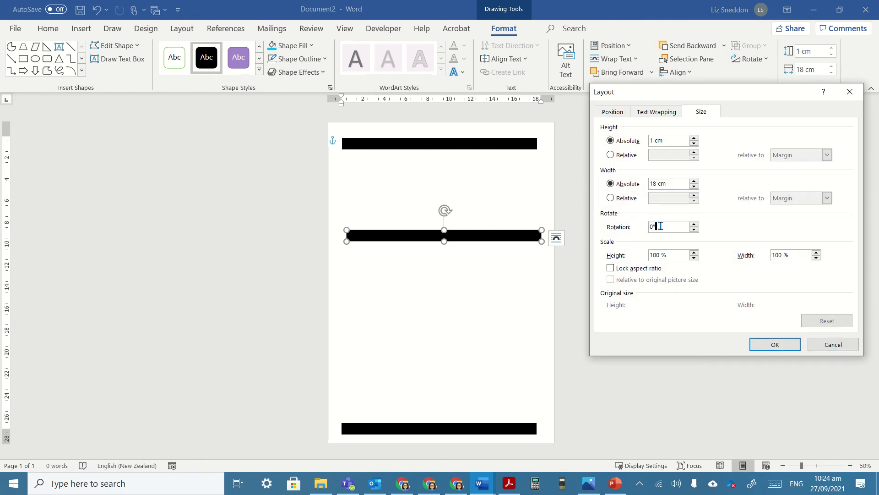
pyautogui.moveTo(670, 227); pyautogui.dragTo(648, 226)
pyautogui.click(771, 344)
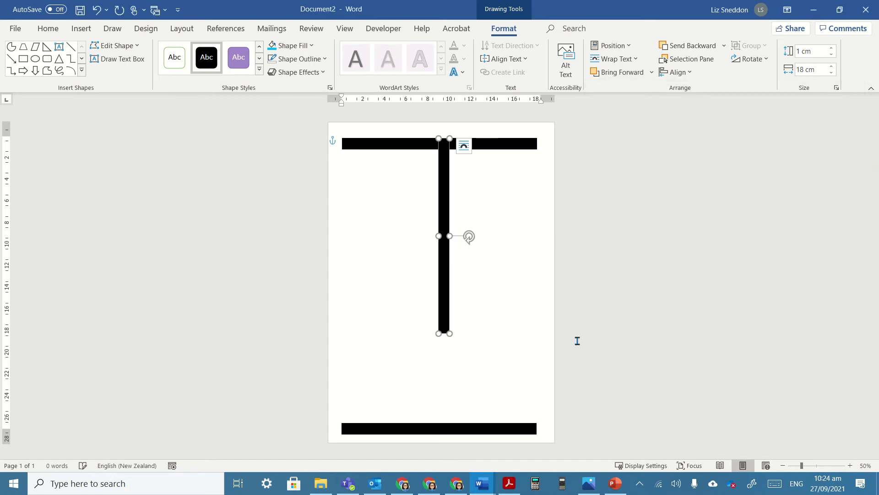
pyautogui.moveTo(444, 217); pyautogui.dragTo(348, 217)
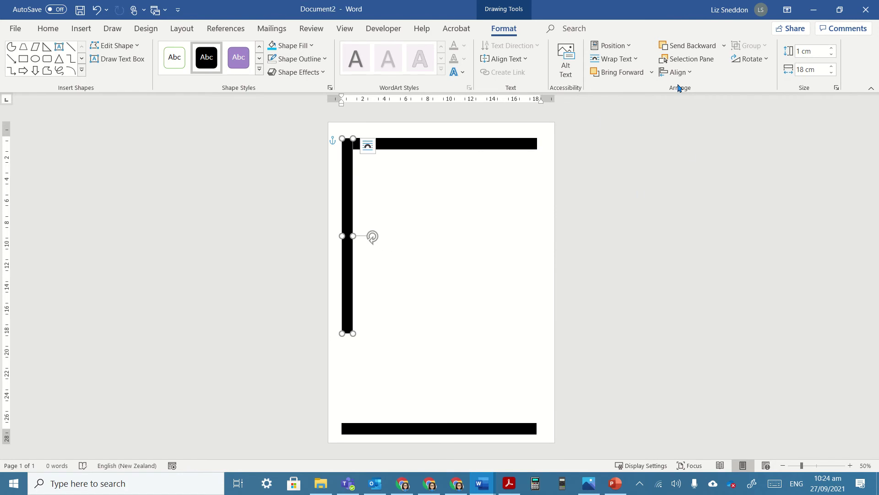
# Lengthen the vertical bar to 29 cm and move it to the page's left edge
pyautogui.click(810, 75)
pyautogui.write('29')
pyautogui.press('Return')
pyautogui.moveTo(403, 180); pyautogui.dragTo(340, 214)
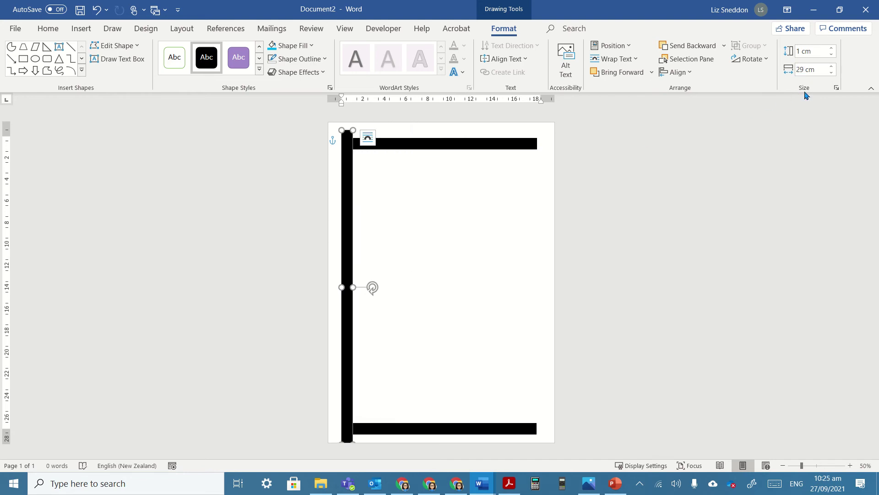
# Shorten the vertical bar to 27 cm and line the bottom bar up with it
pyautogui.click(806, 69)
pyautogui.write('27')
pyautogui.press('Return')
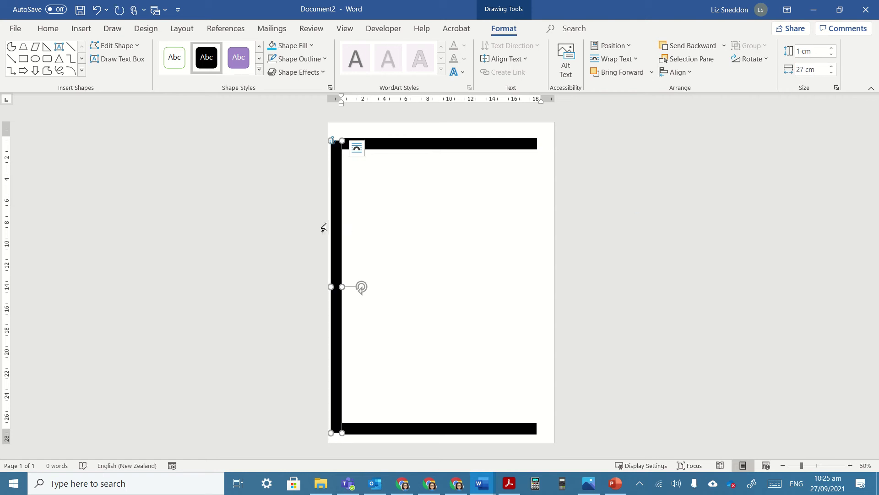
pyautogui.moveTo(338, 216); pyautogui.dragTo(345, 214)
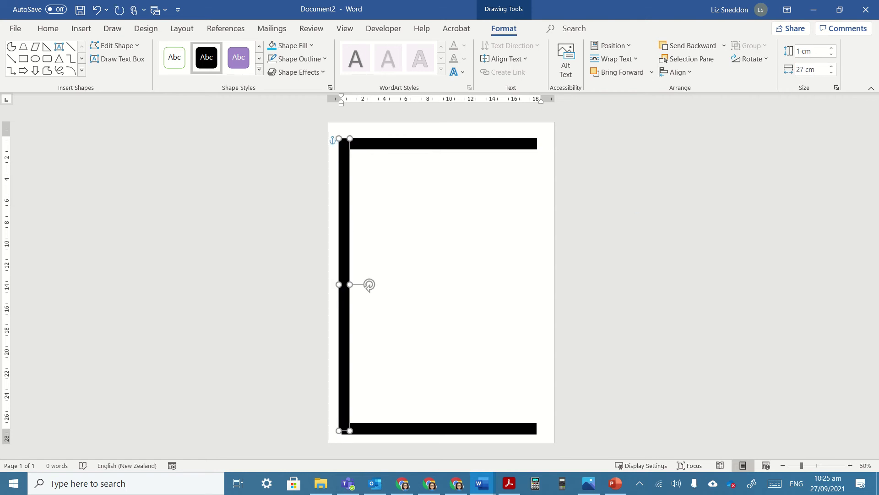
pyautogui.press('Left')
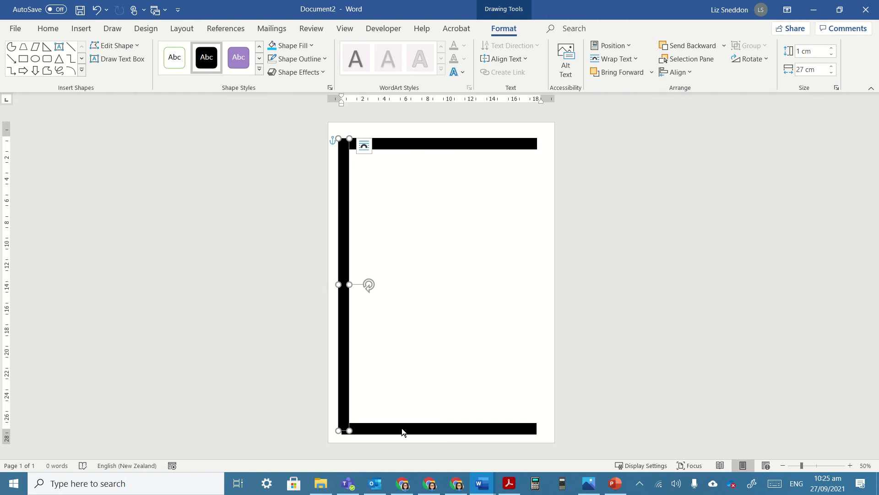
pyautogui.moveTo(402, 432); pyautogui.dragTo(399, 425)
pyautogui.press('Down')
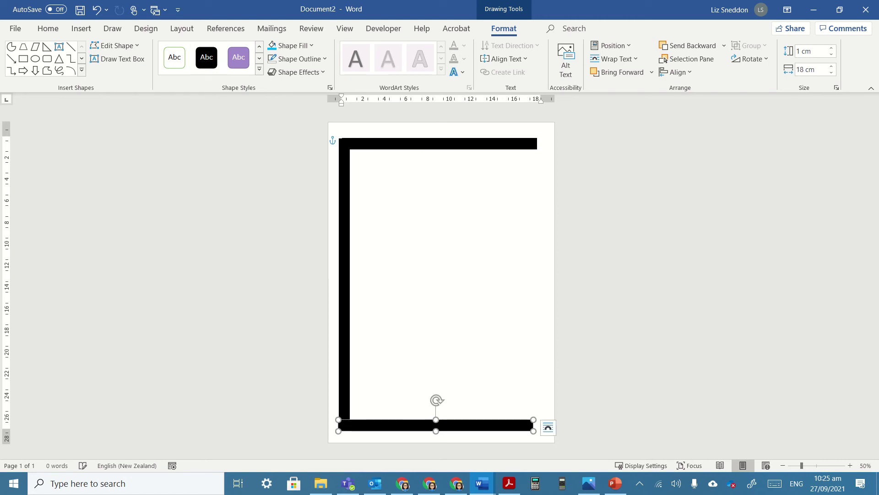
# Try aligning the top bar with the left bar, then undo the change
pyautogui.click(348, 326)
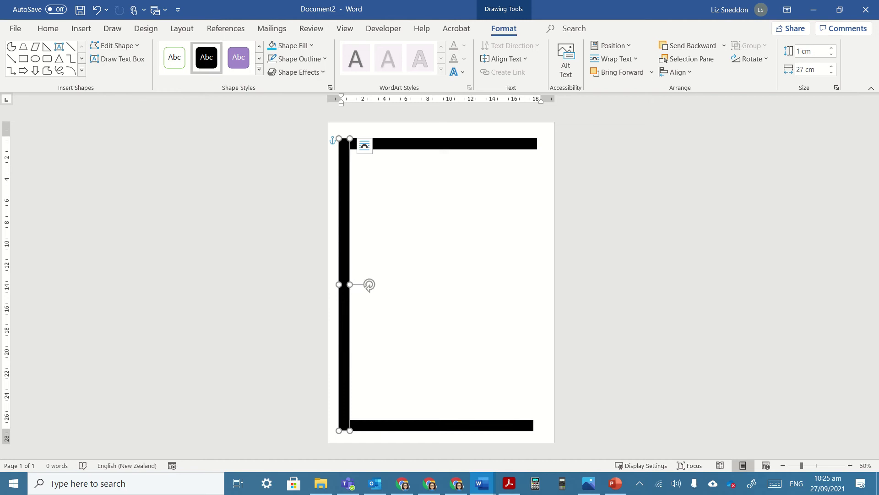
pyautogui.moveTo(463, 149); pyautogui.dragTo(456, 149)
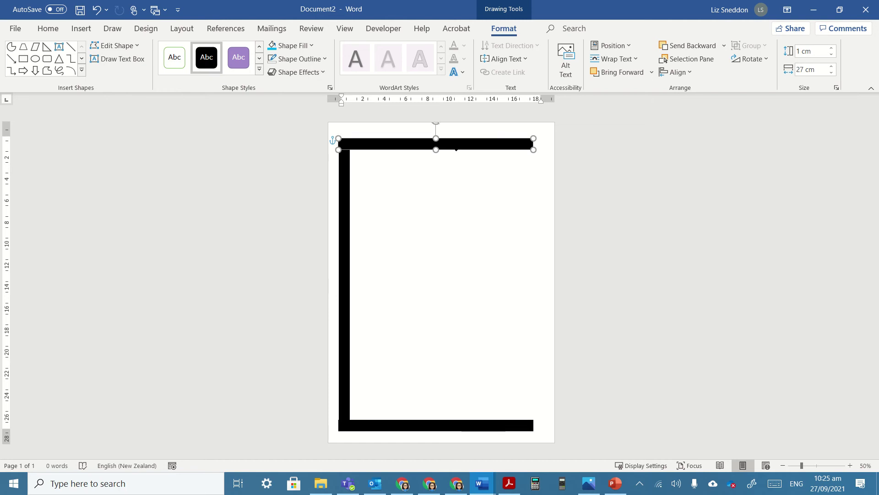
pyautogui.click(347, 221)
pyautogui.hotkey('ctrl', 'z')
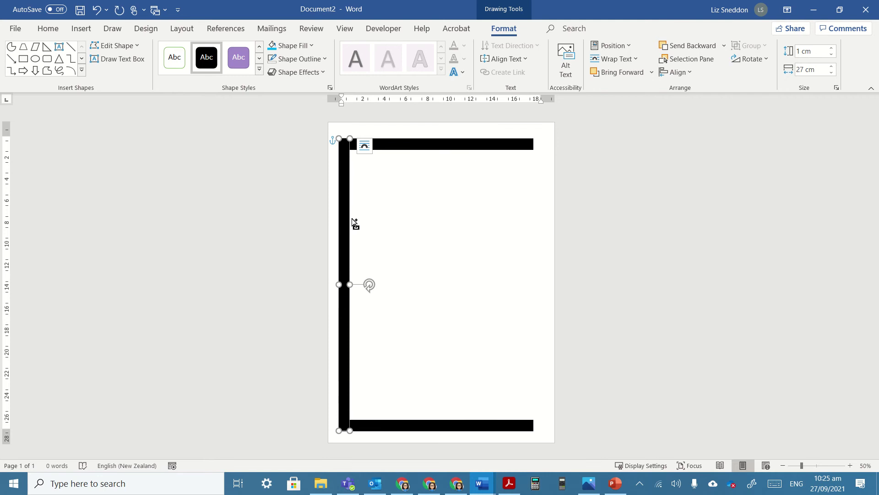
# Paste a copy of the vertical bar along the frame's right edge
pyautogui.click(341, 136)
pyautogui.hotkey('ctrl', 'v')
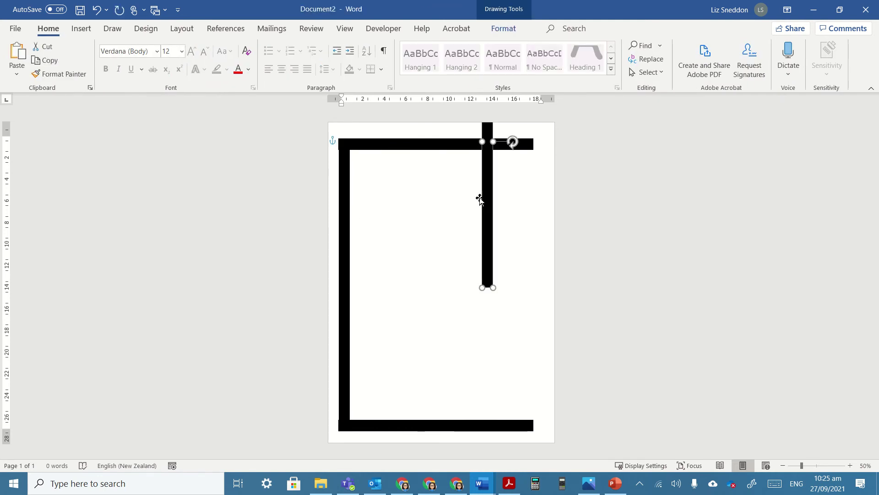
pyautogui.moveTo(487, 198); pyautogui.dragTo(521, 336)
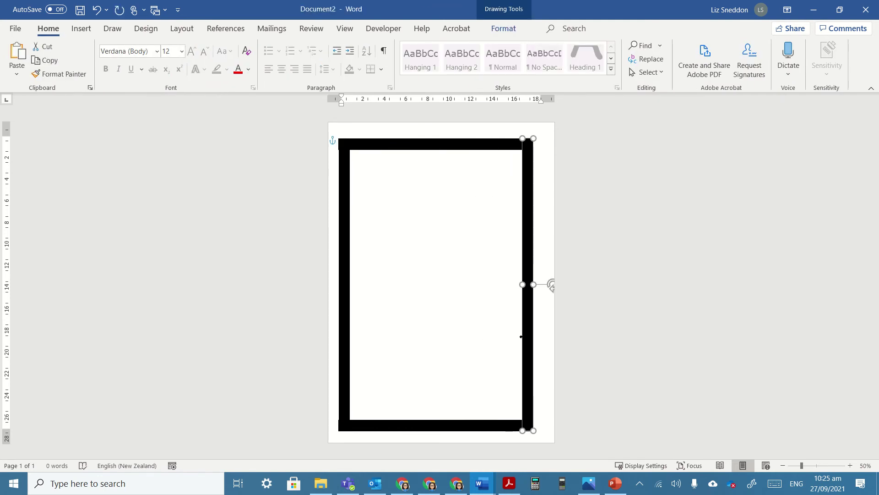
pyautogui.click(612, 315)
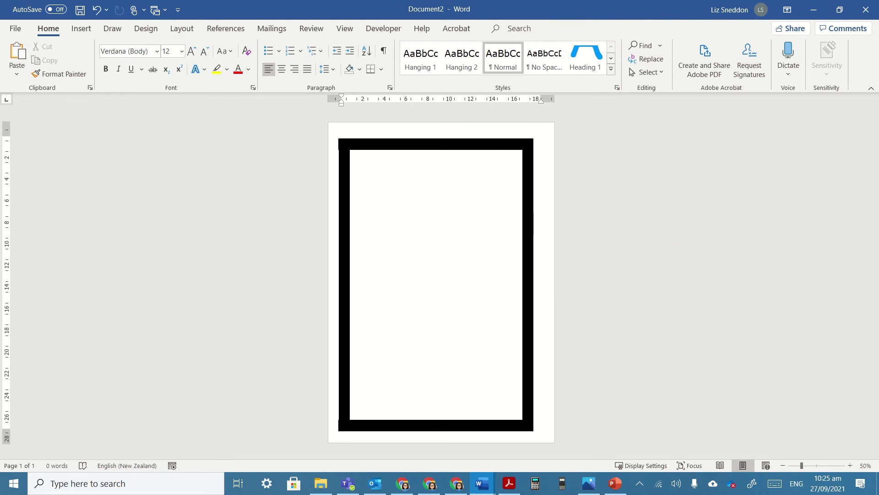
pyautogui.click(416, 150)
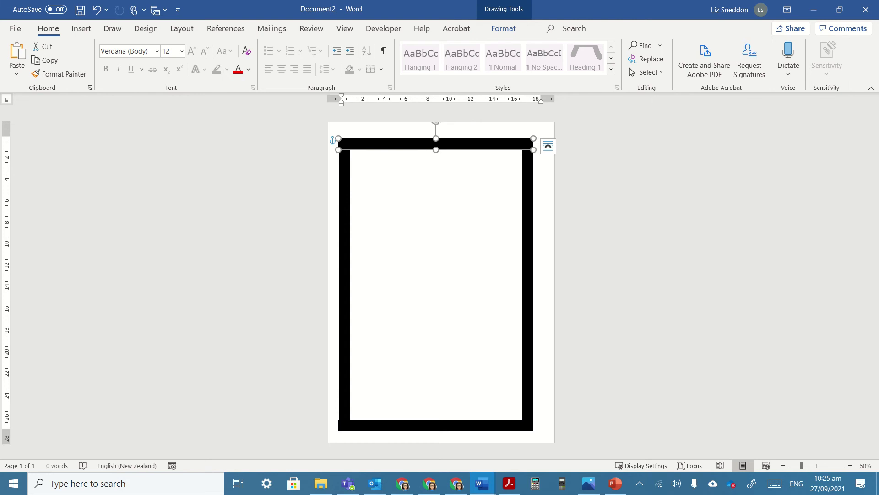
# Position pasted copies of the bar as two horizontal dividers across the frame
pyautogui.click(548, 146)
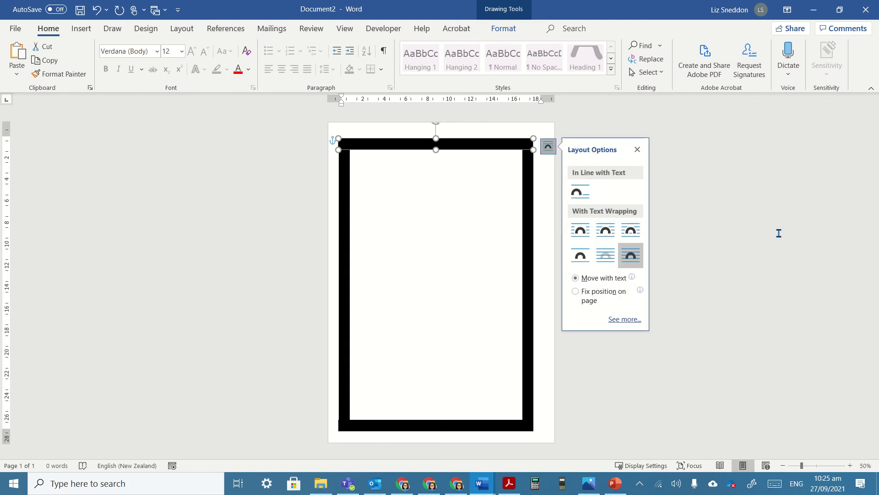
pyautogui.click(734, 228)
pyautogui.moveTo(467, 149); pyautogui.dragTo(467, 337)
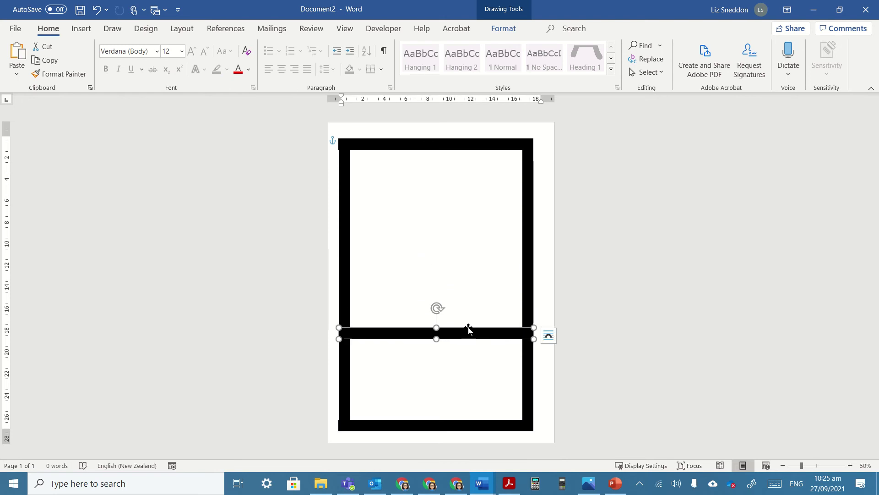
pyautogui.click(341, 138)
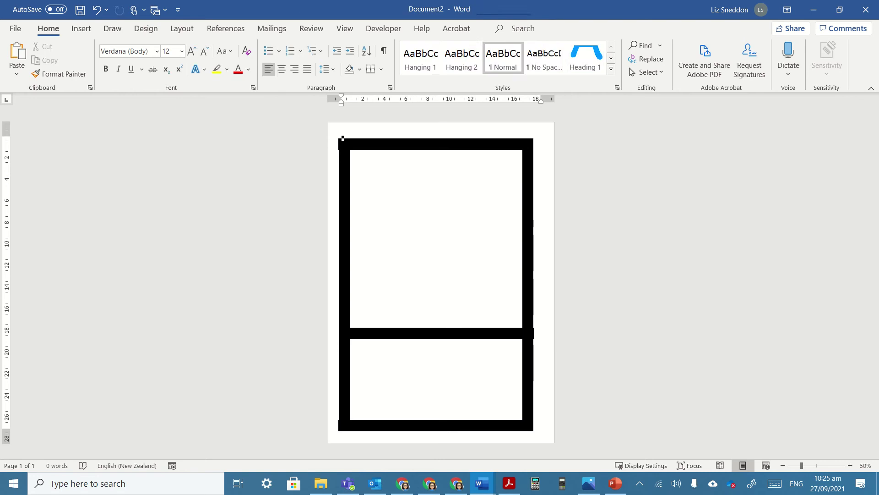
pyautogui.hotkey('ctrl', 'v')
pyautogui.moveTo(494, 147); pyautogui.dragTo(492, 240)
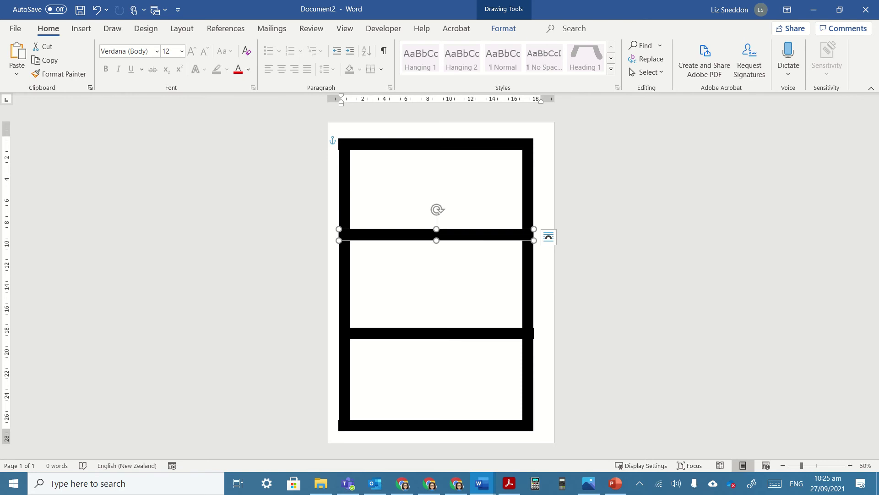
pyautogui.click(627, 188)
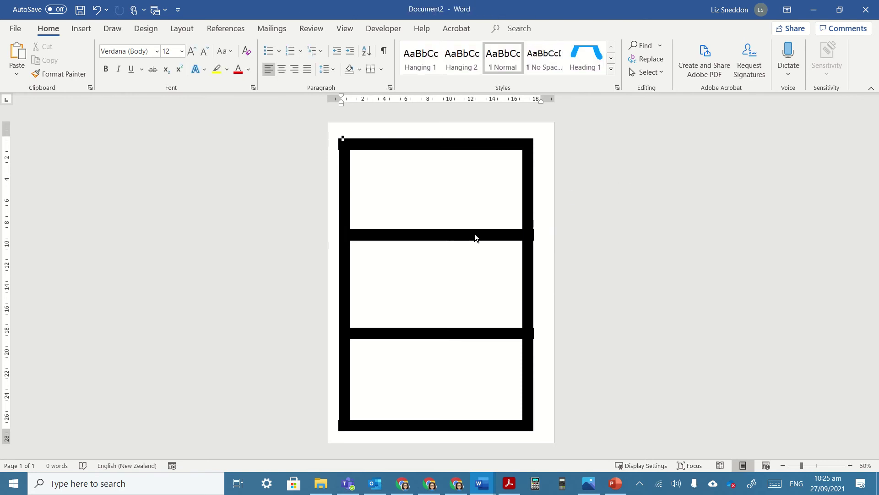
pyautogui.click(476, 238)
pyautogui.moveTo(476, 237); pyautogui.dragTo(458, 175)
# Angle the diagonal bar steeply from the frame's top-left corner down to the first divider
pyautogui.moveTo(476, 211); pyautogui.dragTo(464, 204)
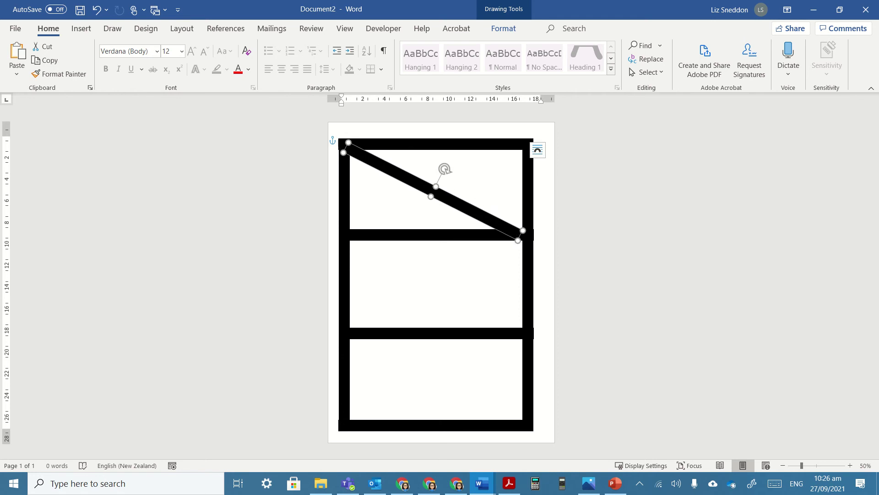
pyautogui.moveTo(442, 172); pyautogui.dragTo(452, 175)
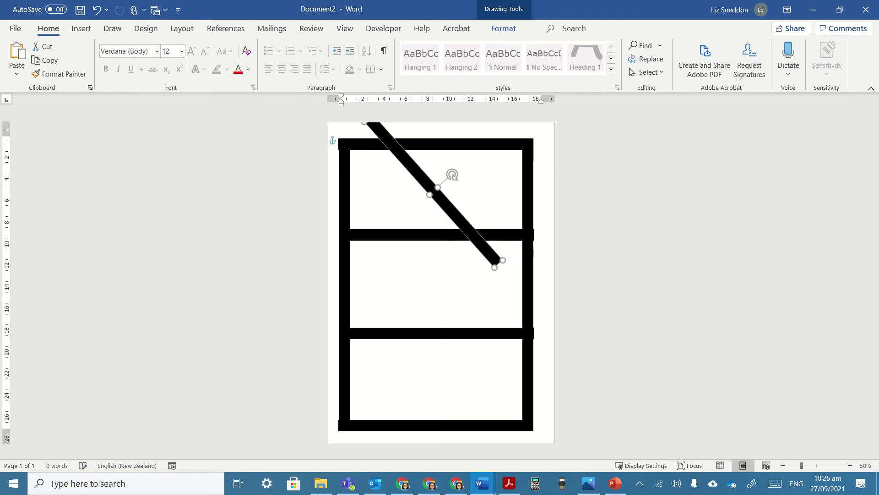
pyautogui.moveTo(447, 207); pyautogui.dragTo(414, 216)
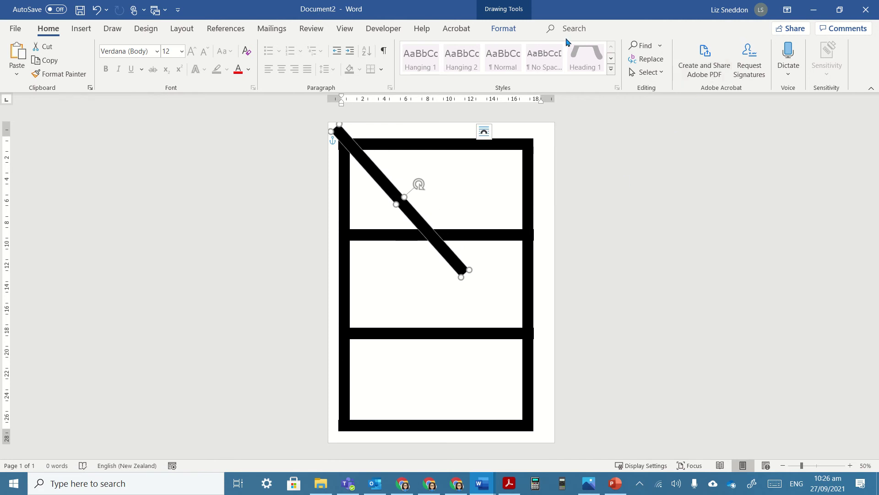
pyautogui.click(504, 29)
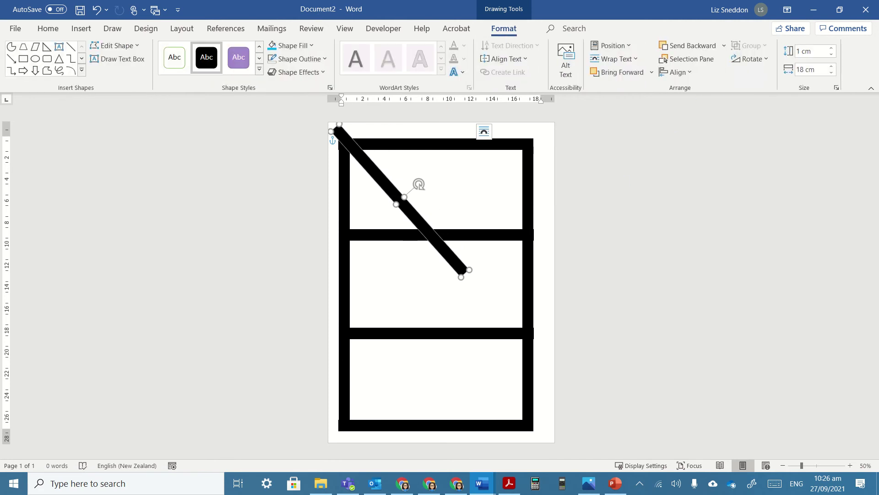
pyautogui.moveTo(469, 268); pyautogui.dragTo(439, 232)
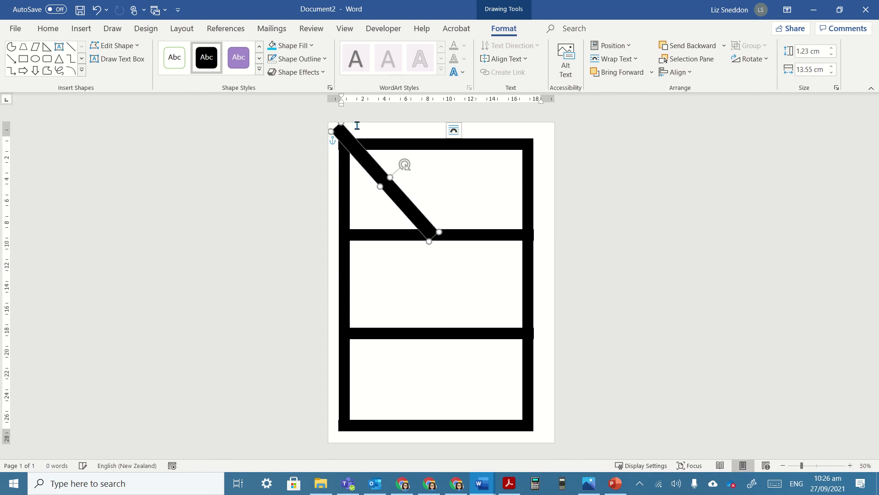
pyautogui.moveTo(341, 124); pyautogui.dragTo(355, 143)
# Set the diagonal bar's height to 1 cm
pyautogui.click(809, 52)
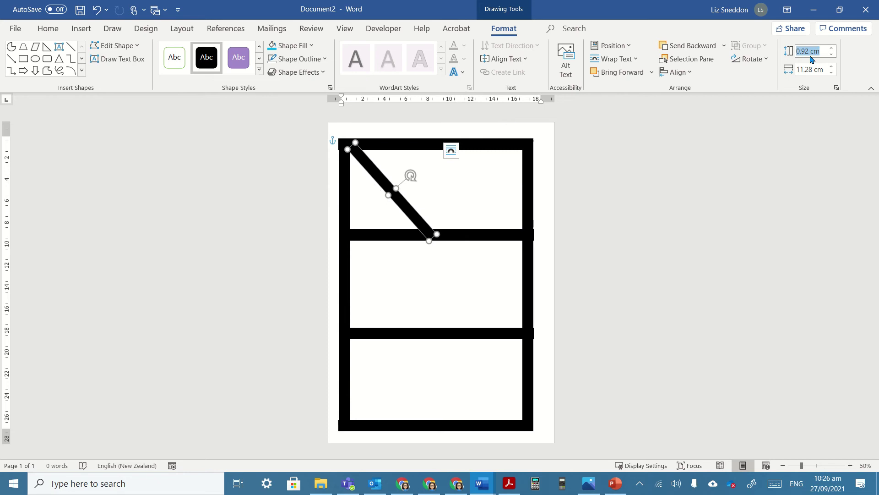
pyautogui.write('1')
pyautogui.press('Return')
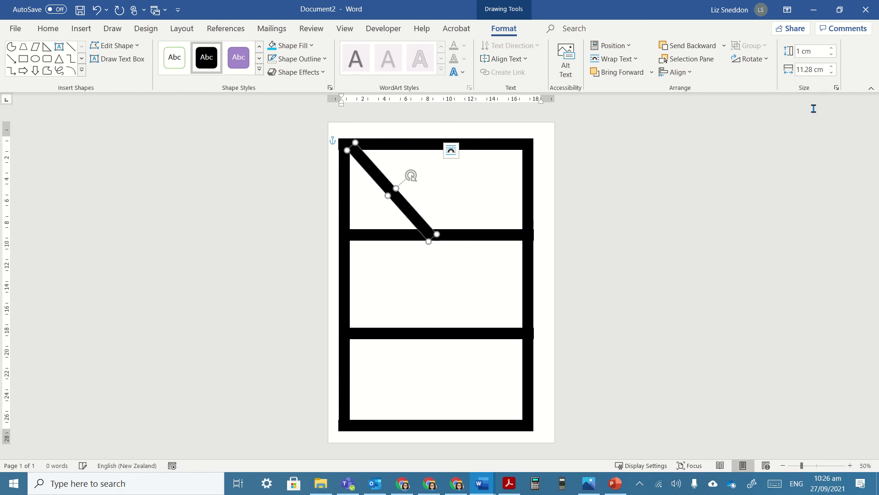
pyautogui.click(342, 138)
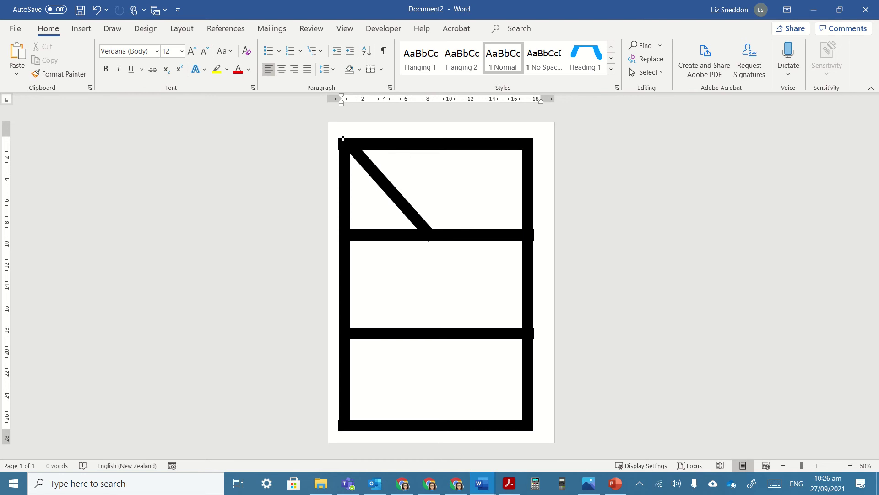
pyautogui.click(92, 30)
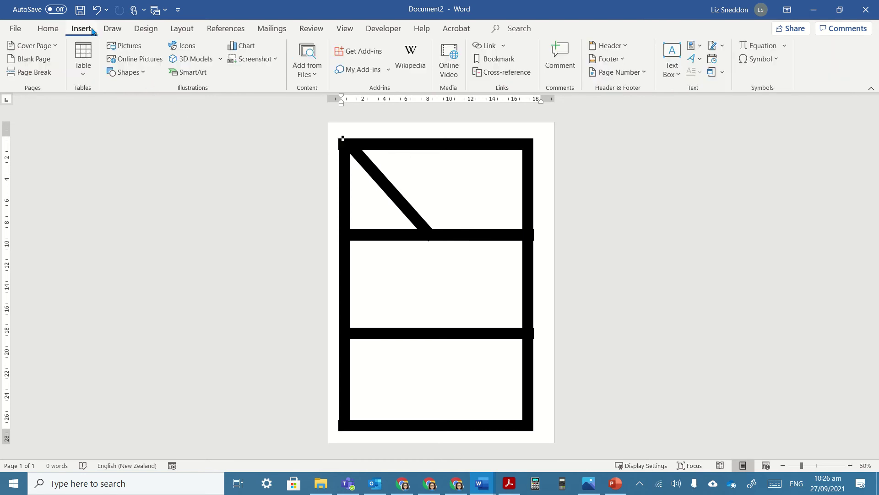
pyautogui.click(145, 75)
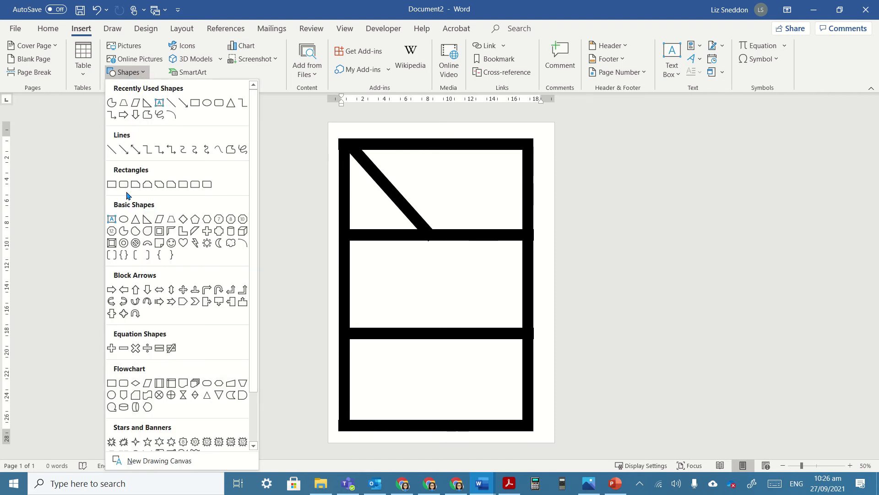
# Draw a right triangle, about 7.07 × 6.54 cm, in the top panel's top-left corner
pyautogui.click(147, 223)
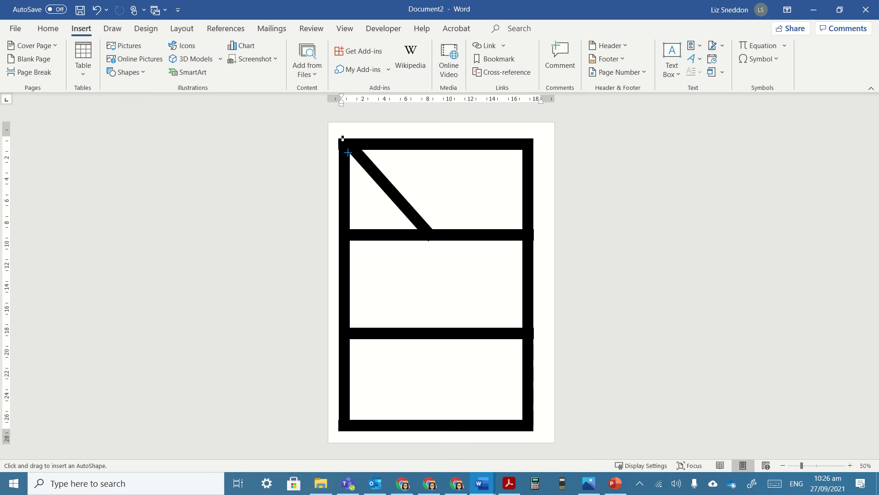
pyautogui.moveTo(342, 137)
pyautogui.mouseDown()
pyautogui.moveTo(400, 226)
pyautogui.moveTo(421, 230)
pyautogui.mouseUp()
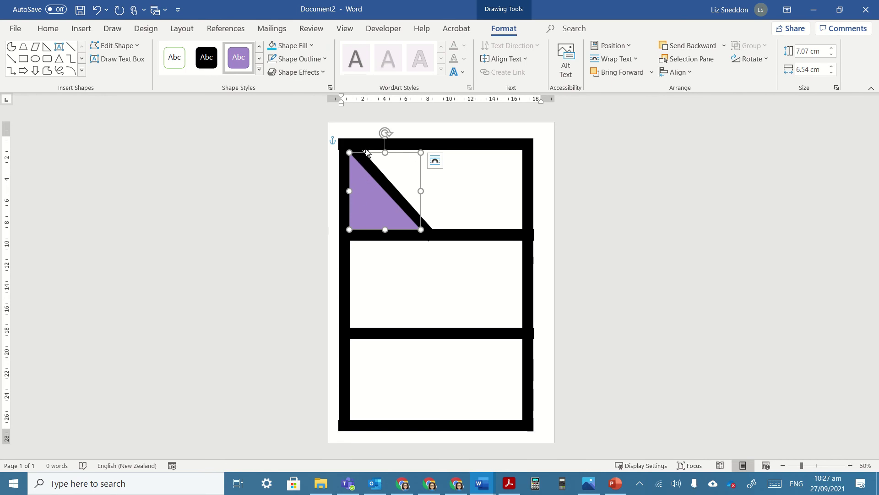
# Set the triangle's height to 7 cm and its width to 6.5 cm
pyautogui.click(809, 51)
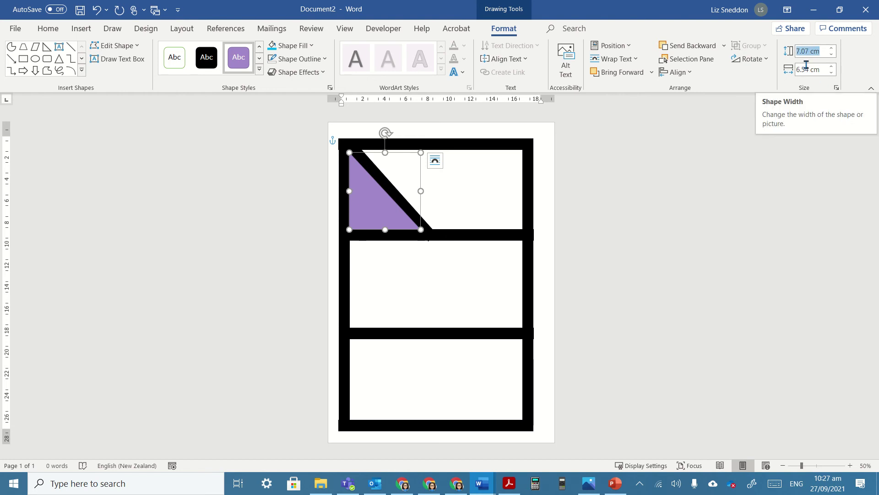
pyautogui.write('7')
pyautogui.press('Tab')
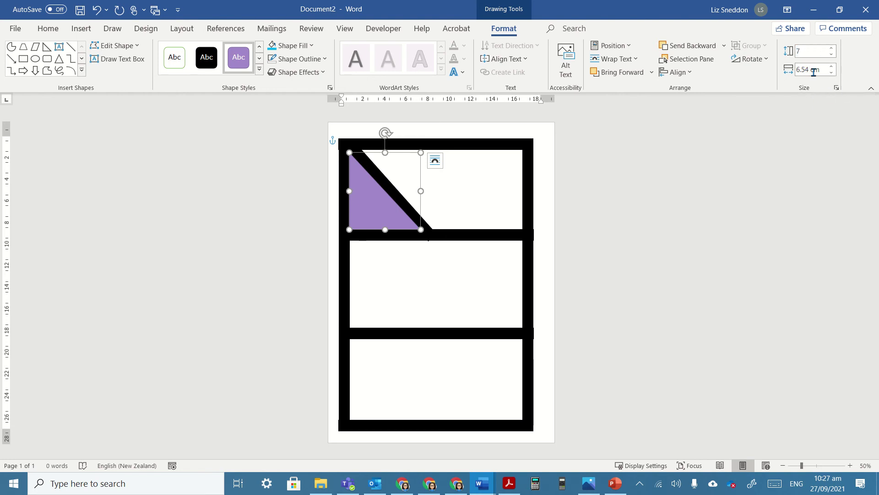
pyautogui.write('6')
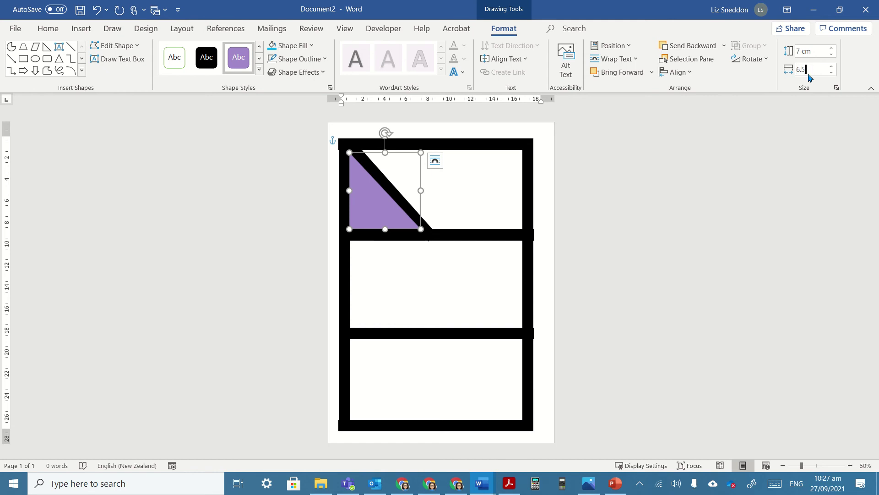
pyautogui.write('.5')
pyautogui.press('Return')
pyautogui.click(624, 206)
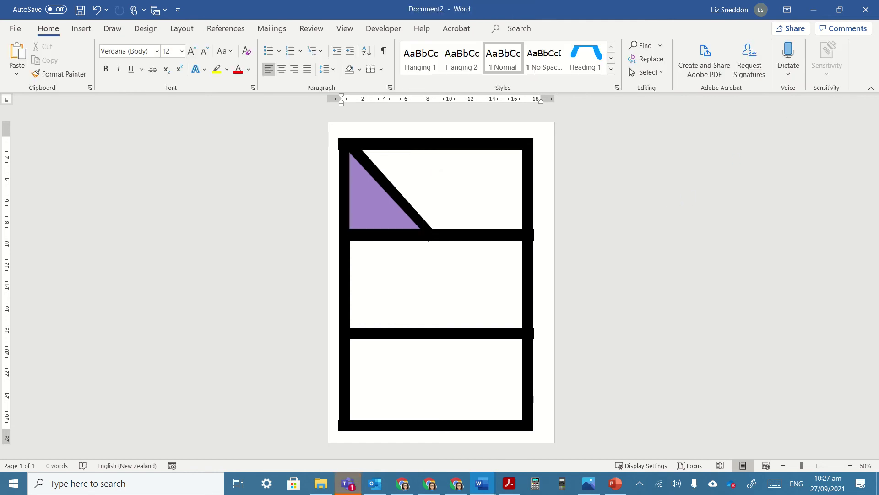
pyautogui.click(382, 204)
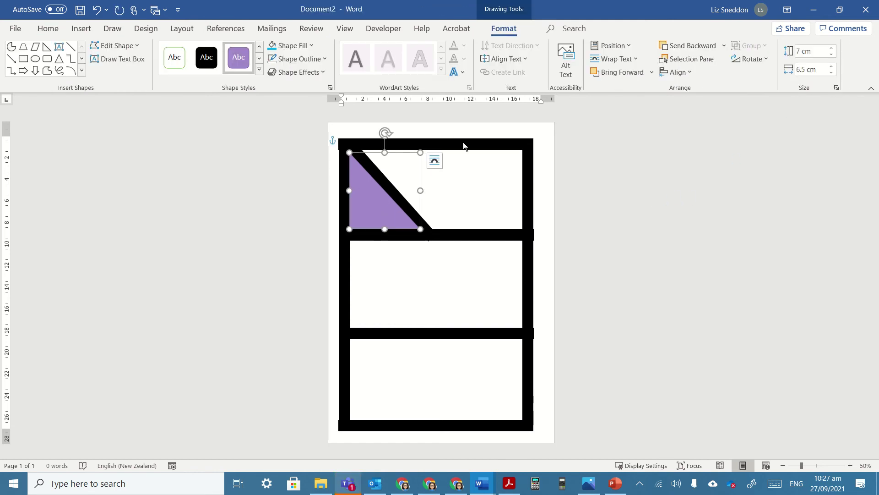
pyautogui.click(850, 465)
pyautogui.click(850, 465)
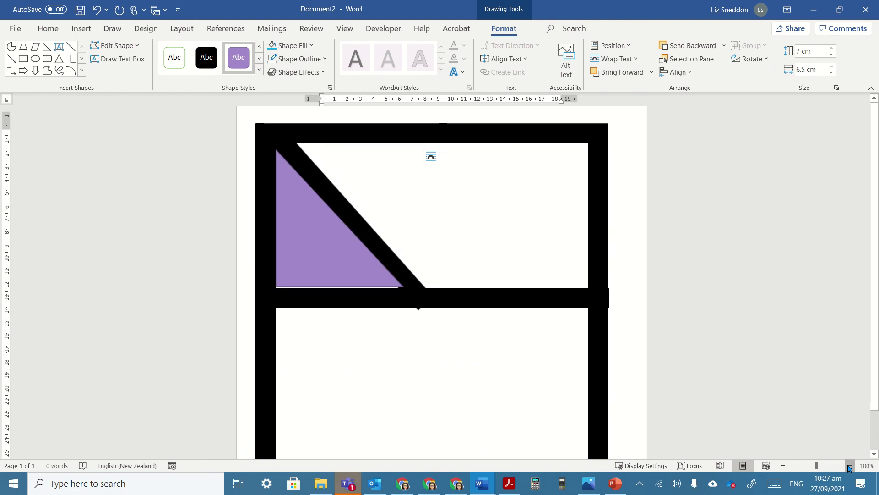
pyautogui.click(850, 466)
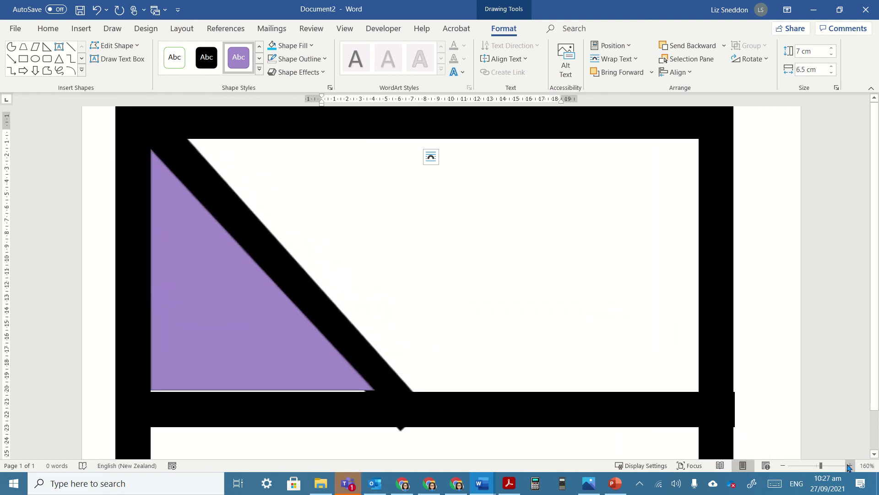
pyautogui.click(519, 133)
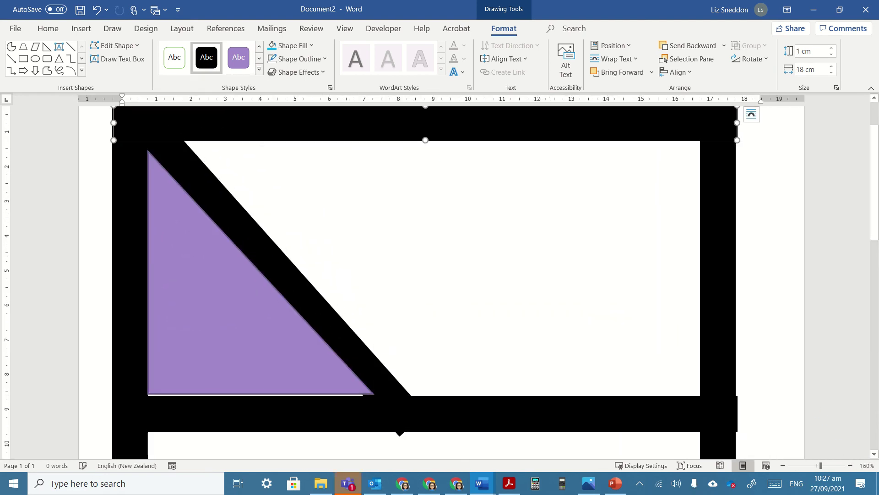
pyautogui.click(123, 132)
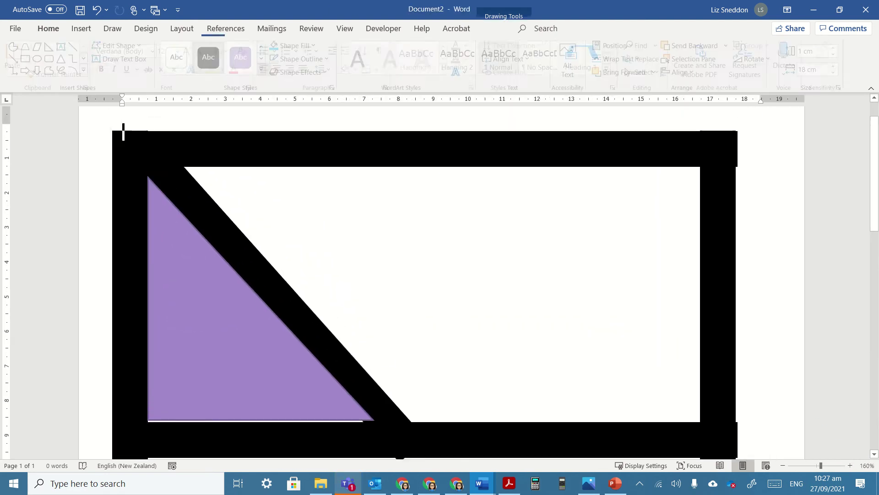
pyautogui.click(726, 218)
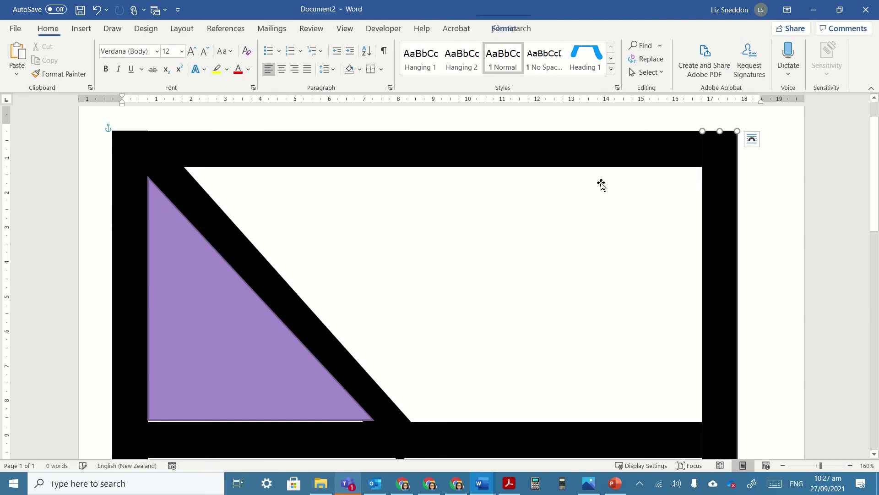
pyautogui.click(576, 163)
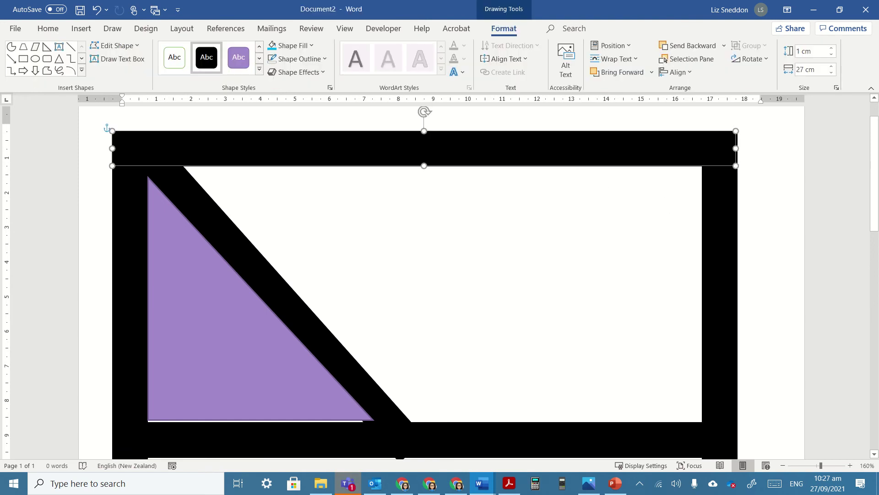
pyautogui.click(816, 218)
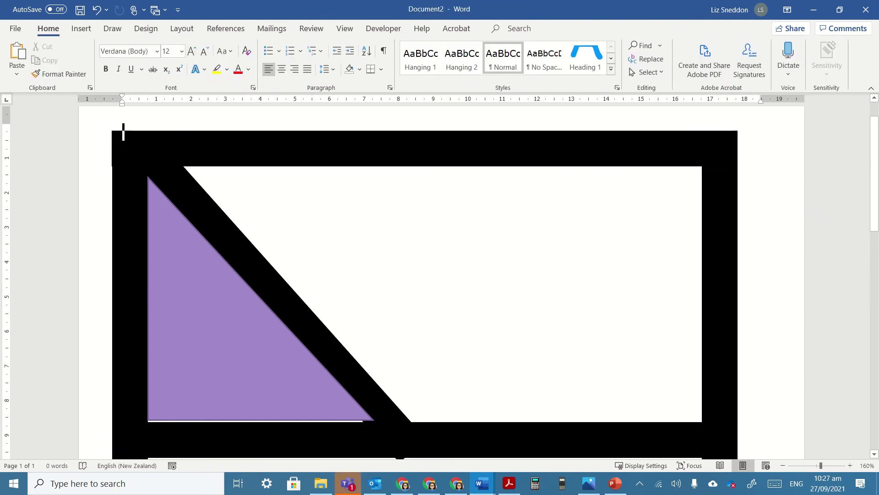
pyautogui.click(204, 339)
pyautogui.moveTo(208, 342); pyautogui.dragTo(205, 342)
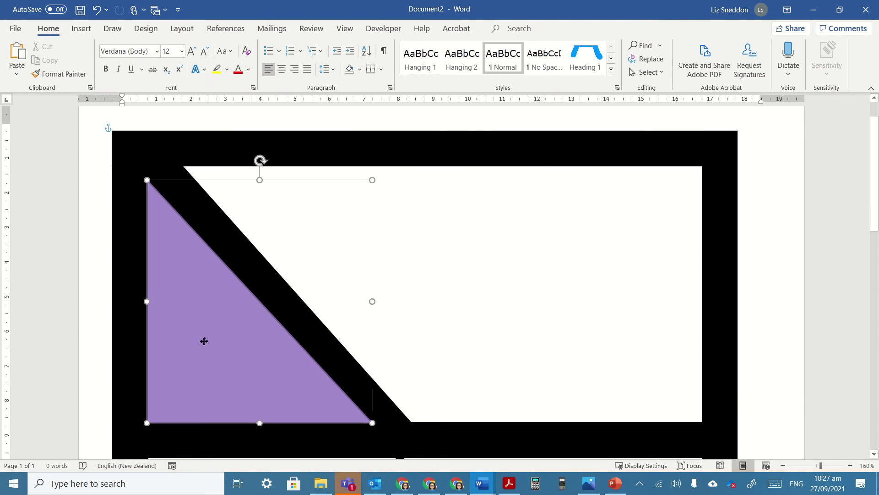
pyautogui.press('Escape')
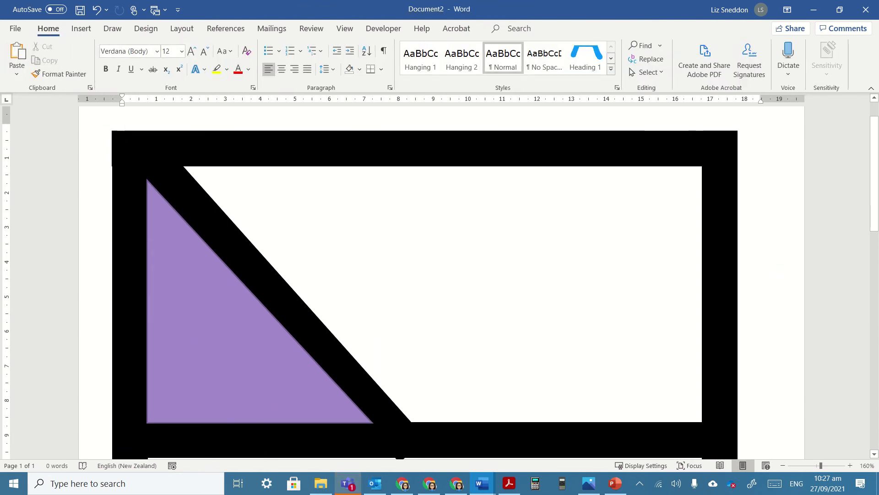
pyautogui.scroll(-1, 180, 319)
pyautogui.click(180, 319)
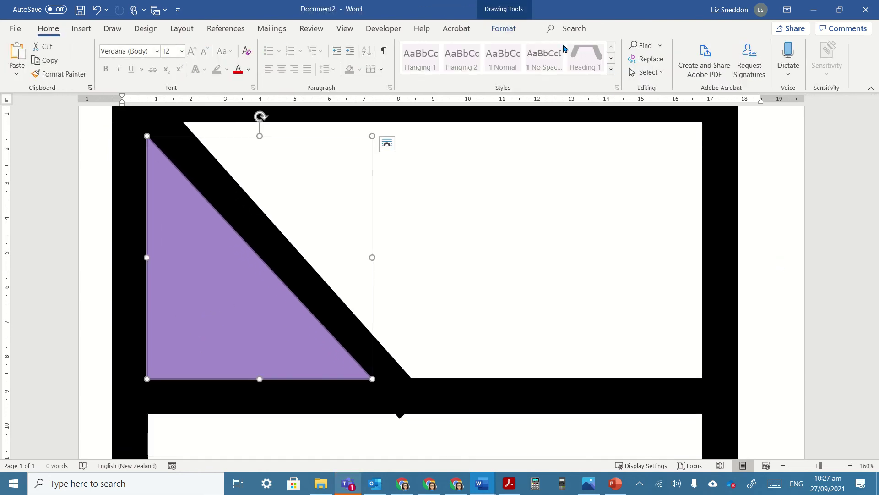
pyautogui.click(515, 31)
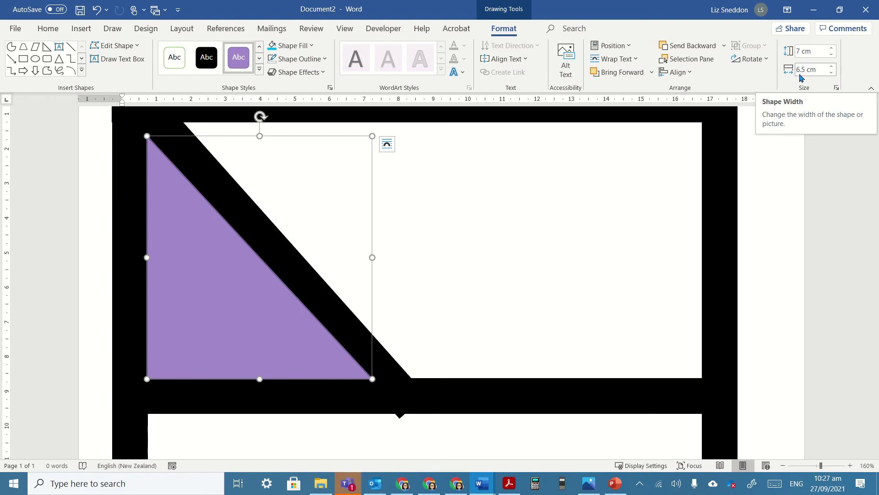
pyautogui.hotkey('ctrl', 'Home')
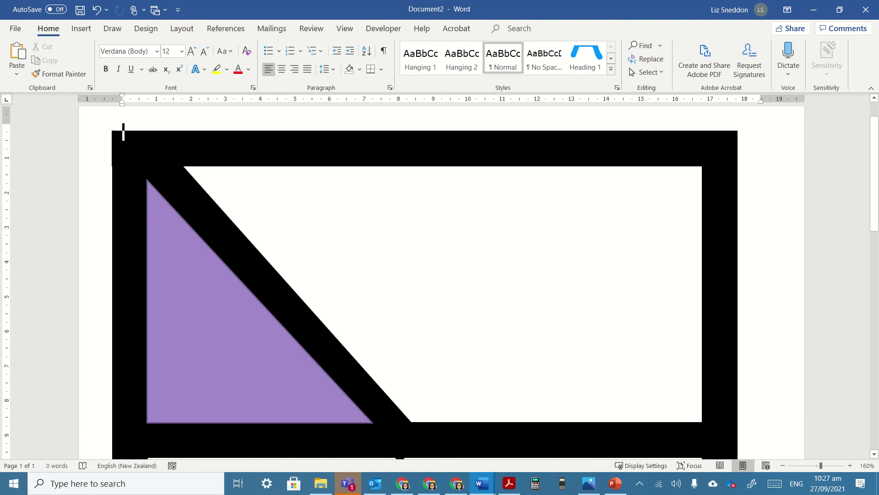
pyautogui.click(113, 29)
pyautogui.click(84, 29)
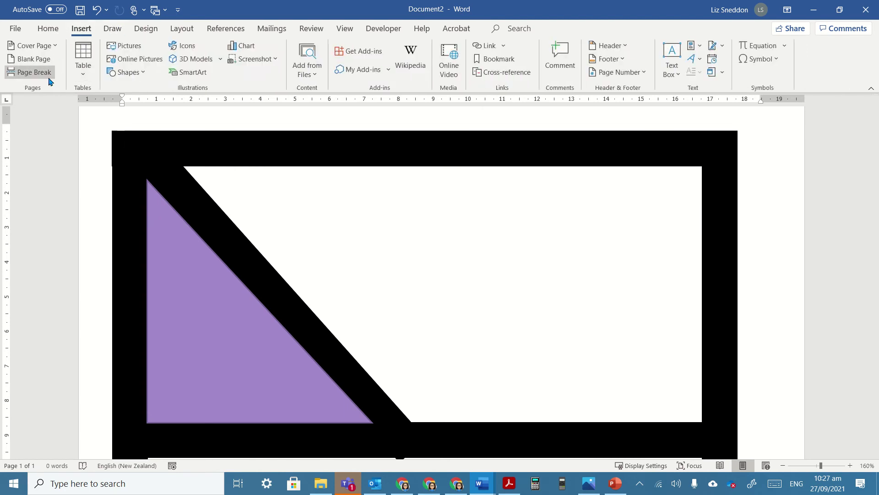
pyautogui.click(126, 72)
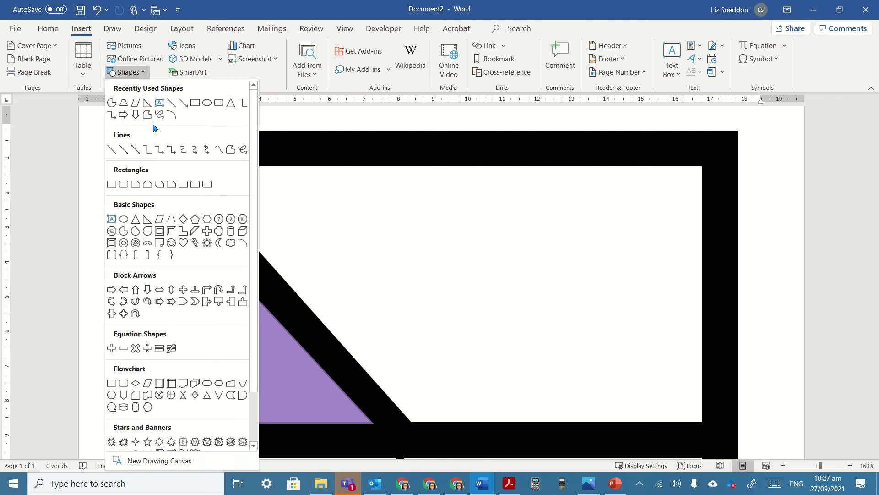
pyautogui.click(170, 219)
pyautogui.moveTo(463, 241); pyautogui.dragTo(679, 366)
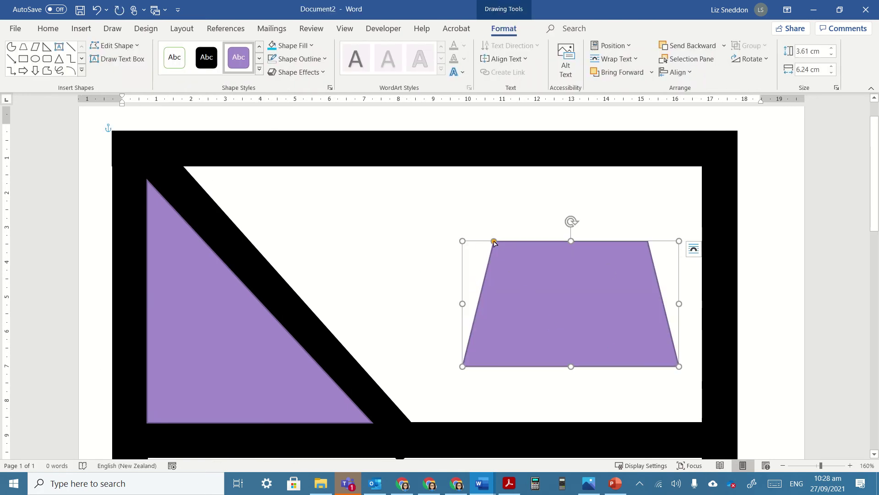
pyautogui.moveTo(496, 242); pyautogui.dragTo(521, 243)
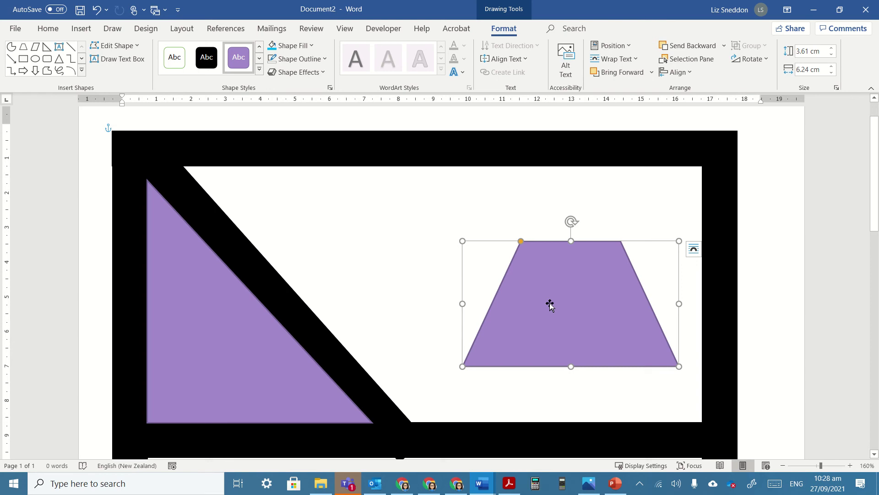
pyautogui.press('Delete')
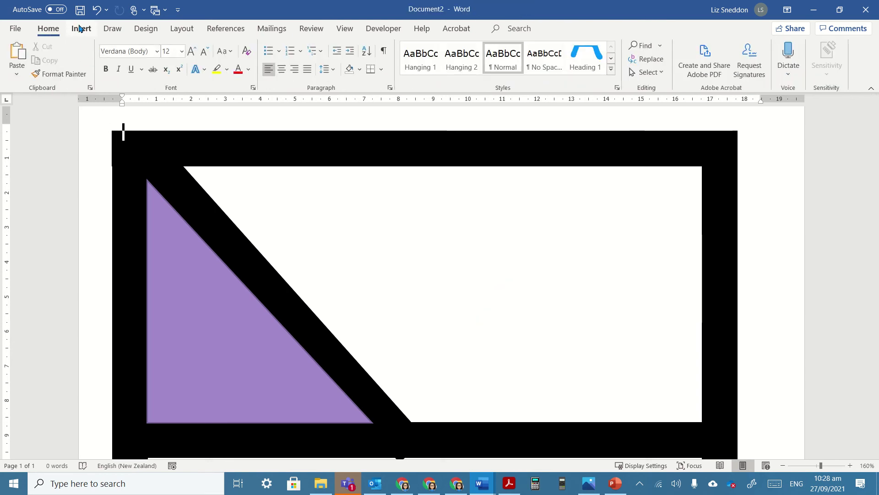
pyautogui.click(80, 28)
pyautogui.click(125, 72)
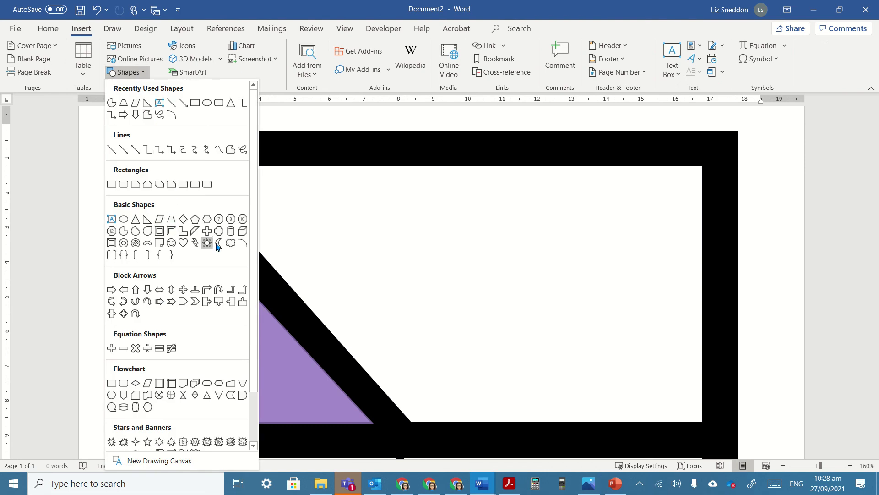
pyautogui.click(231, 150)
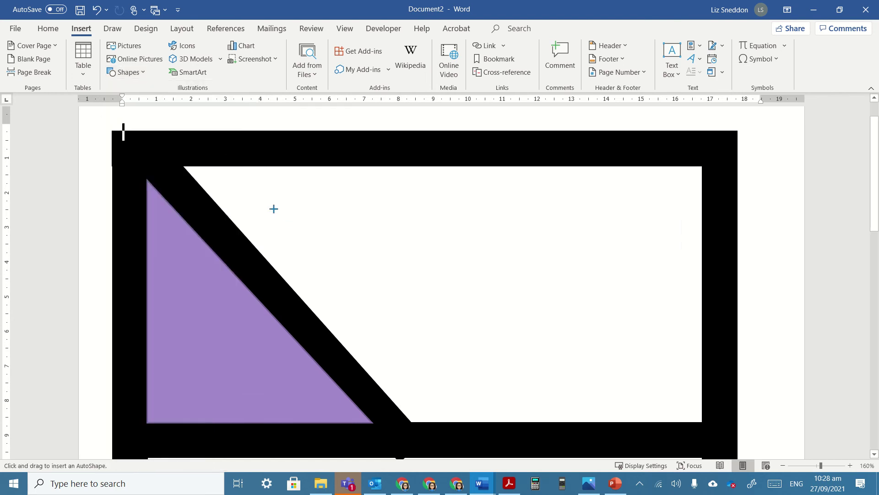
pyautogui.click(228, 184)
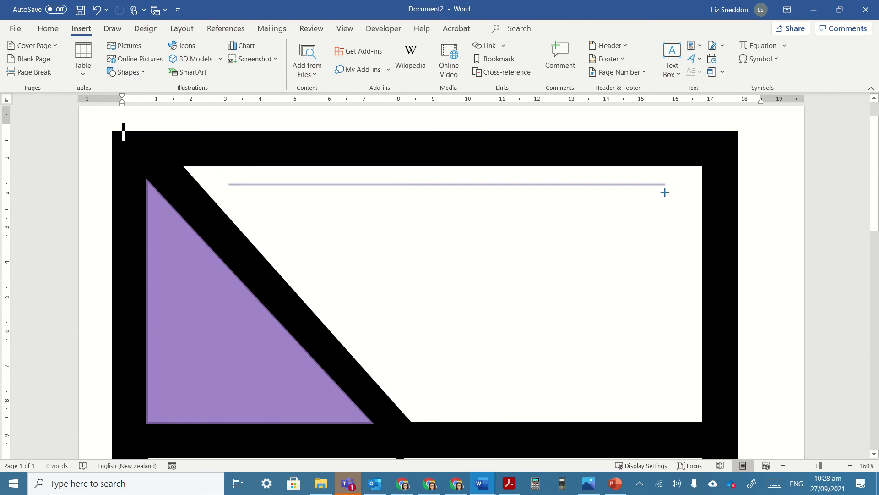
pyautogui.moveTo(642, 211)
pyautogui.mouseDown()
pyautogui.moveTo(647, 362)
pyautogui.moveTo(640, 354)
pyautogui.mouseUp()
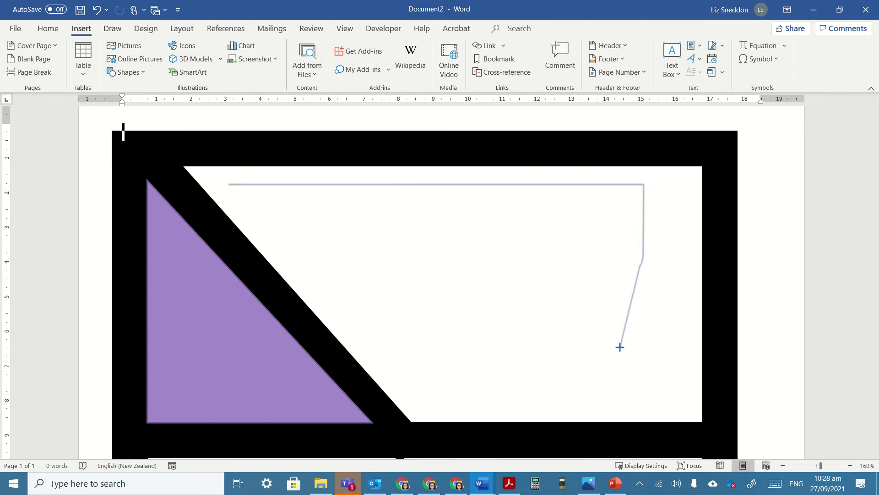
pyautogui.press('Escape')
pyautogui.click(122, 131)
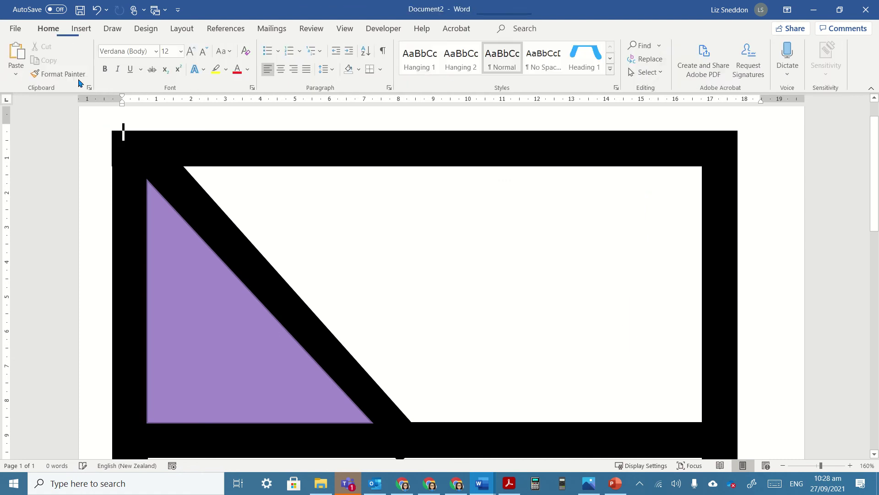
# Trace a closed freeform shape over the white area right of the diagonal bar
pyautogui.click(86, 32)
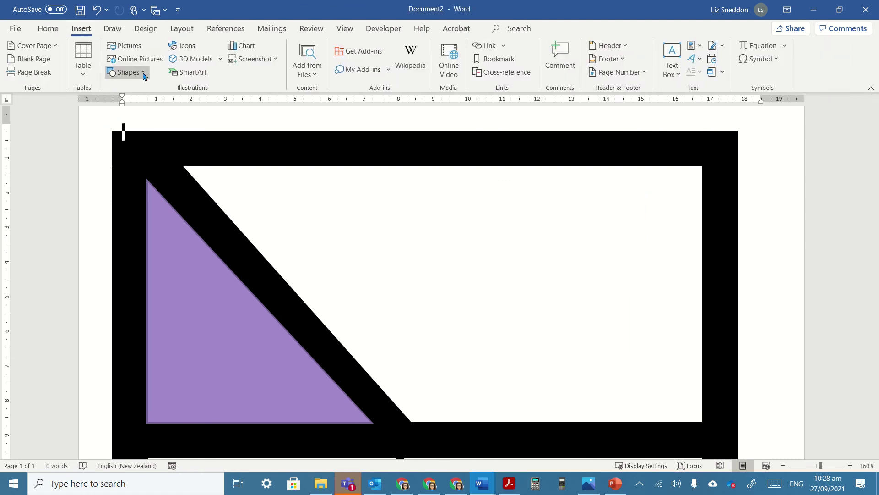
pyautogui.click(125, 71)
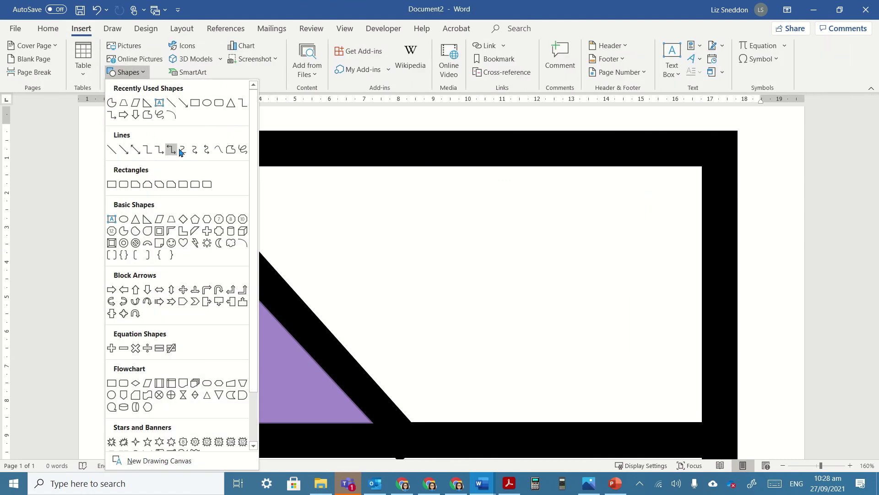
pyautogui.click(232, 150)
pyautogui.moveTo(218, 177)
pyautogui.mouseDown()
pyautogui.moveTo(687, 182)
pyautogui.moveTo(692, 415)
pyautogui.moveTo(422, 413)
pyautogui.moveTo(251, 247)
pyautogui.mouseUp()
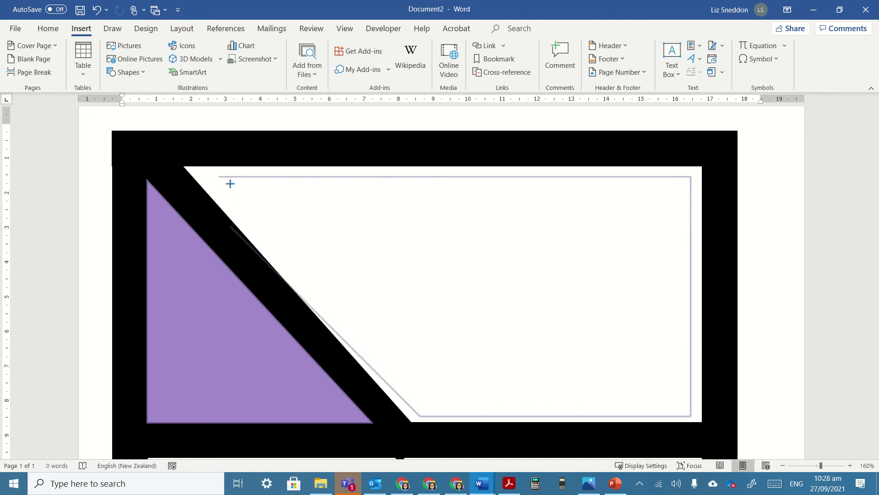
pyautogui.moveTo(230, 183); pyautogui.dragTo(221, 177)
pyautogui.click(221, 177)
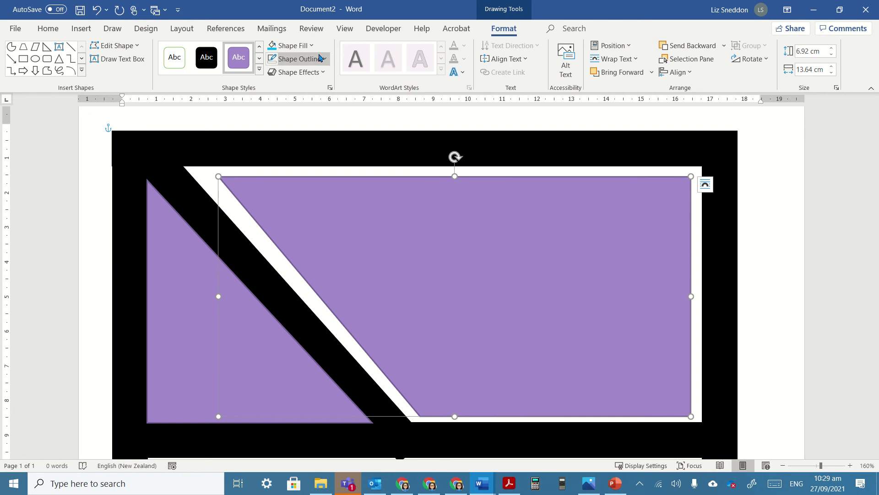
# Fill the freeform shape cyan and give it a light blue outline
pyautogui.click(273, 46)
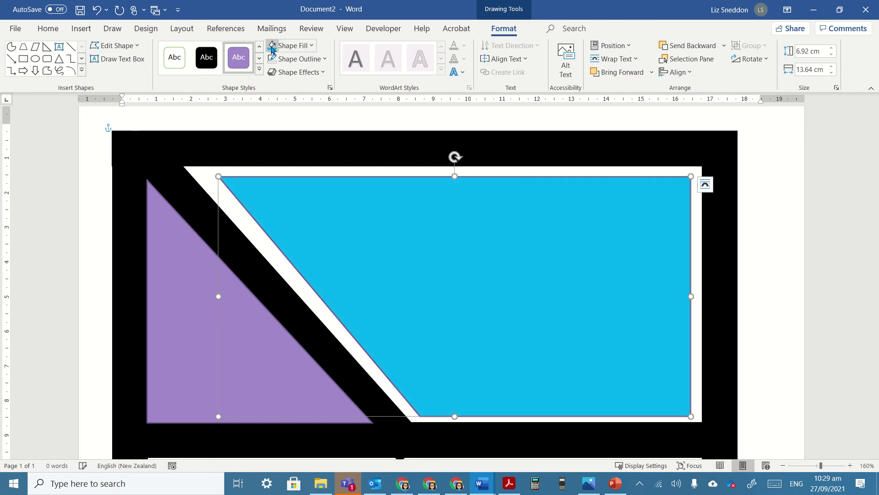
pyautogui.click(324, 59)
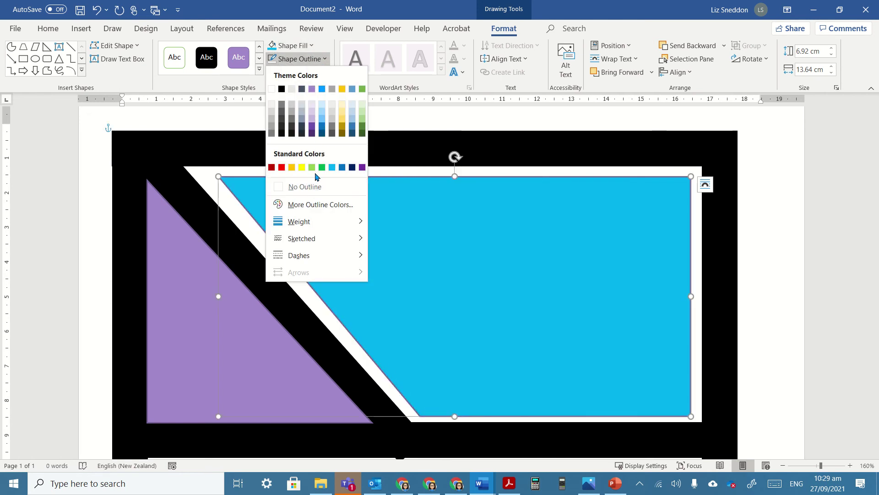
pyautogui.click(331, 167)
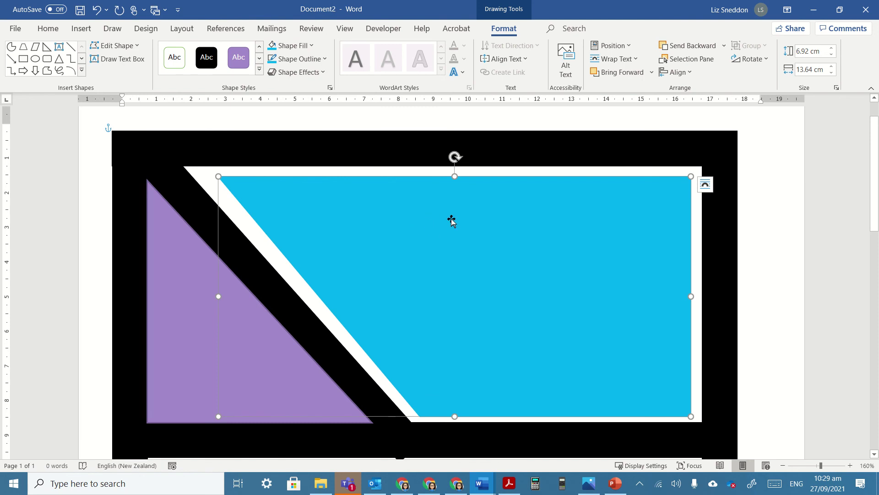
# Stretch the cyan shape's edges to about 15.01 cm wide, with the bottom slightly lowered
pyautogui.moveTo(453, 176); pyautogui.dragTo(454, 165)
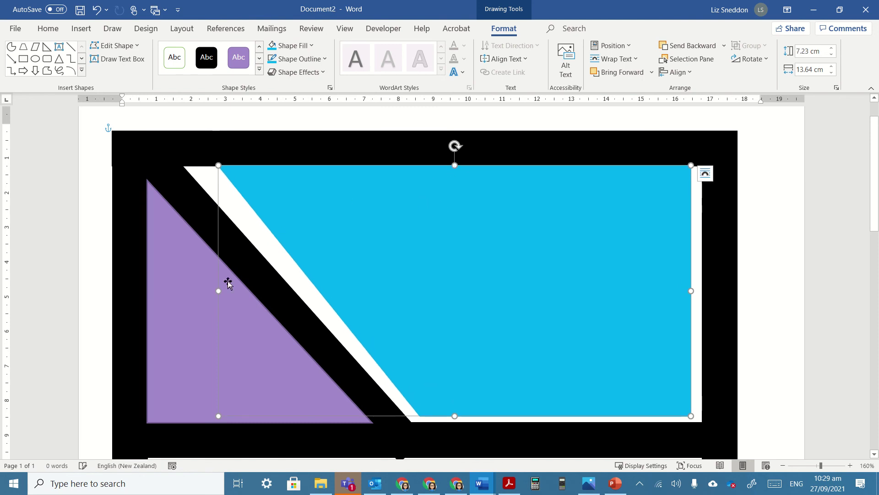
pyautogui.moveTo(218, 290); pyautogui.dragTo(182, 281)
pyautogui.moveTo(183, 284); pyautogui.dragTo(183, 285)
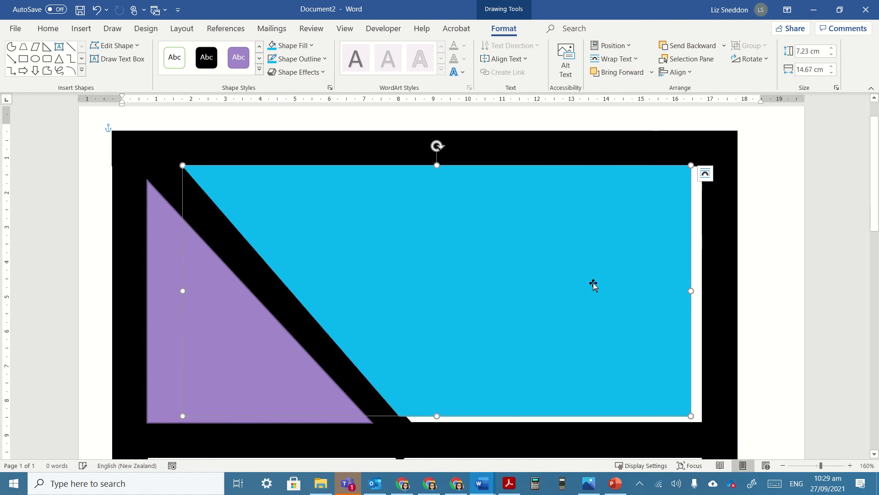
pyautogui.moveTo(689, 291); pyautogui.dragTo(703, 290)
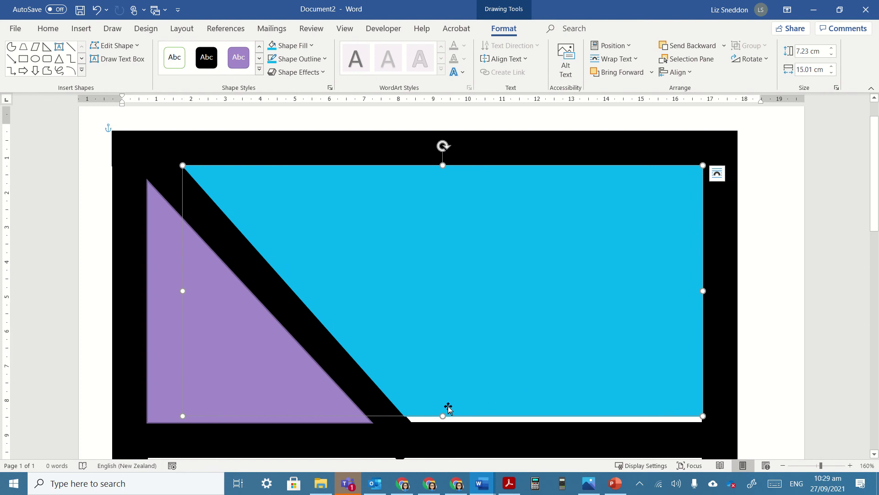
pyautogui.moveTo(442, 416); pyautogui.dragTo(439, 419)
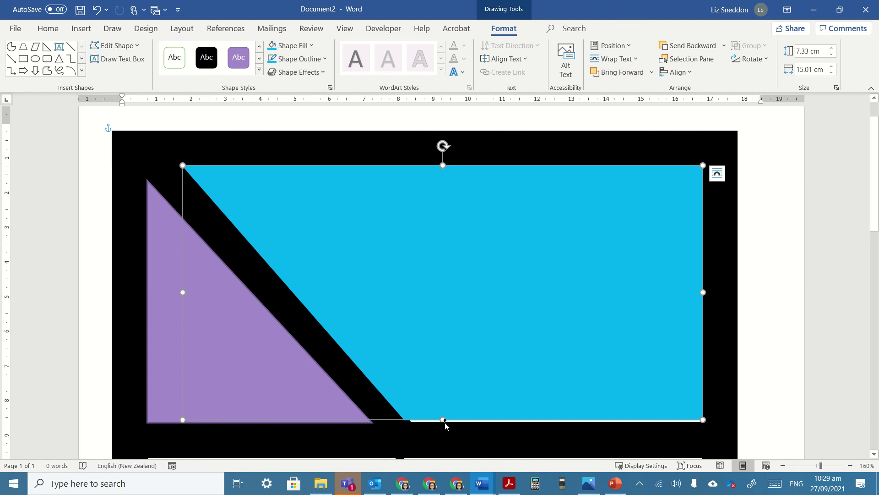
pyautogui.moveTo(442, 420); pyautogui.dragTo(442, 423)
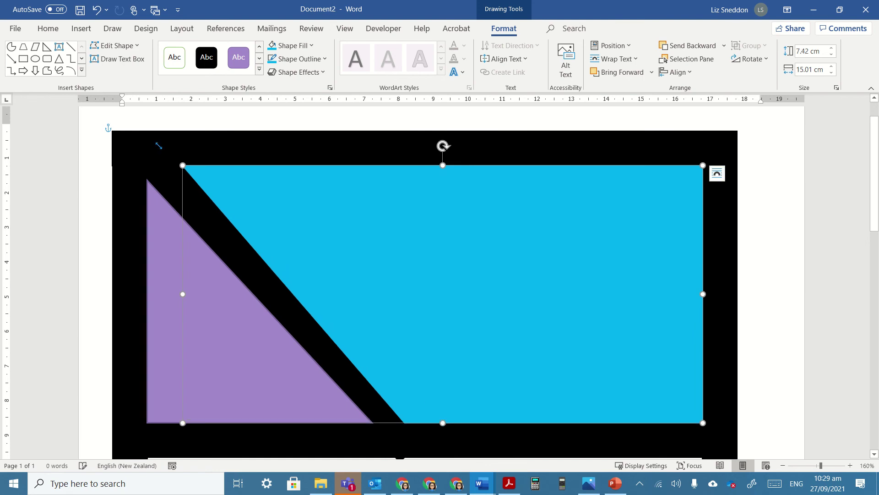
# With Edit Points, move the shape's bottom-left vertex along the black diagonal band
pyautogui.click(132, 46)
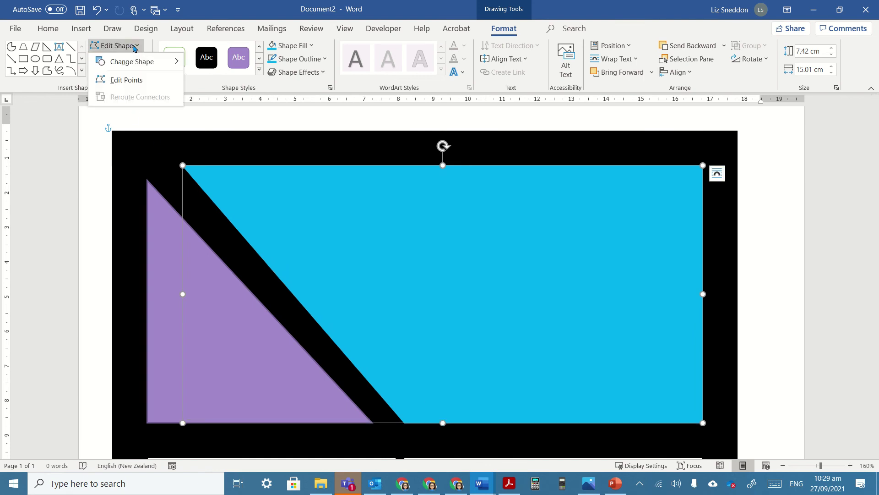
pyautogui.click(130, 84)
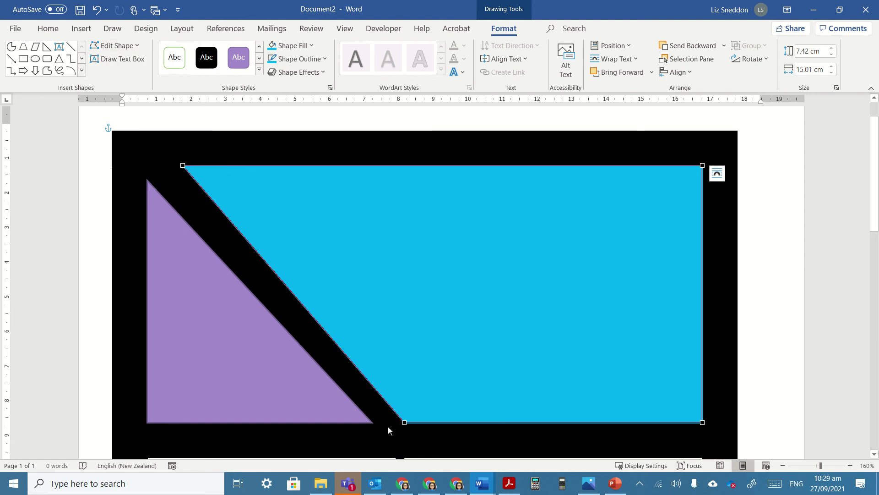
pyautogui.click(405, 420)
pyautogui.moveTo(404, 420); pyautogui.dragTo(415, 417)
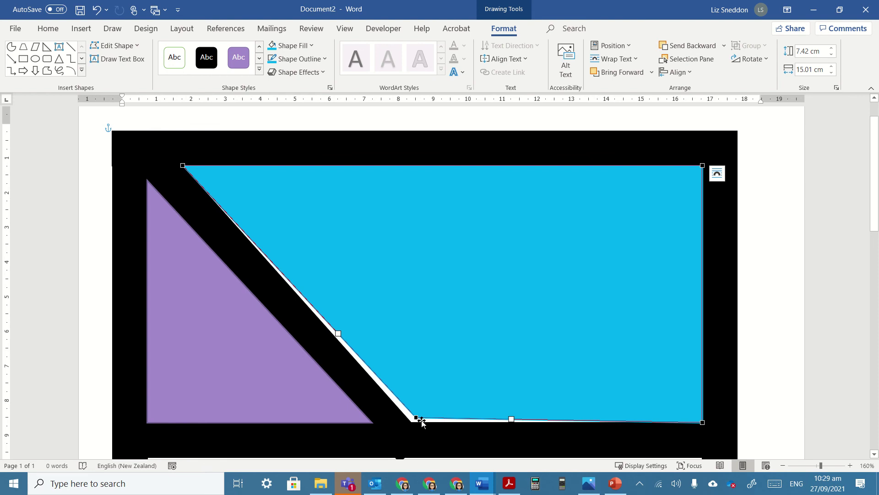
pyautogui.moveTo(417, 417); pyautogui.dragTo(411, 422)
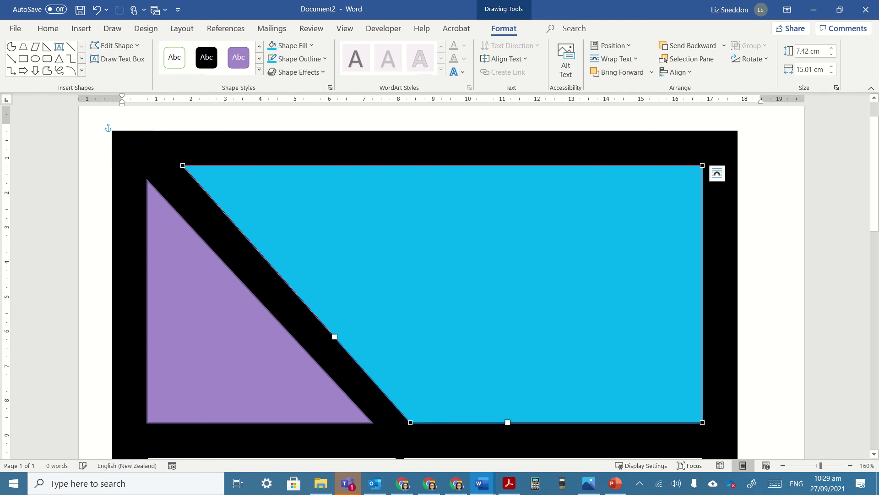
pyautogui.press('Escape')
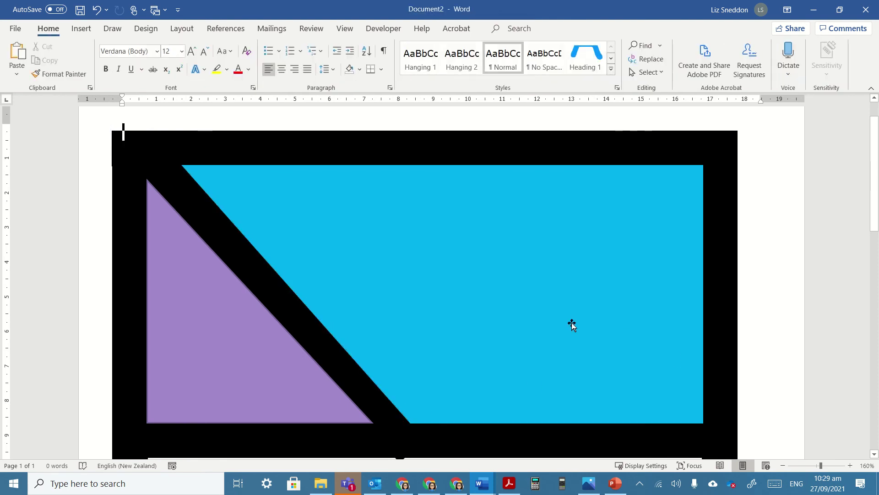
# Check the cyan shape's 7.42 cm height and 15.01 cm width, then deselect it
pyautogui.click(565, 288)
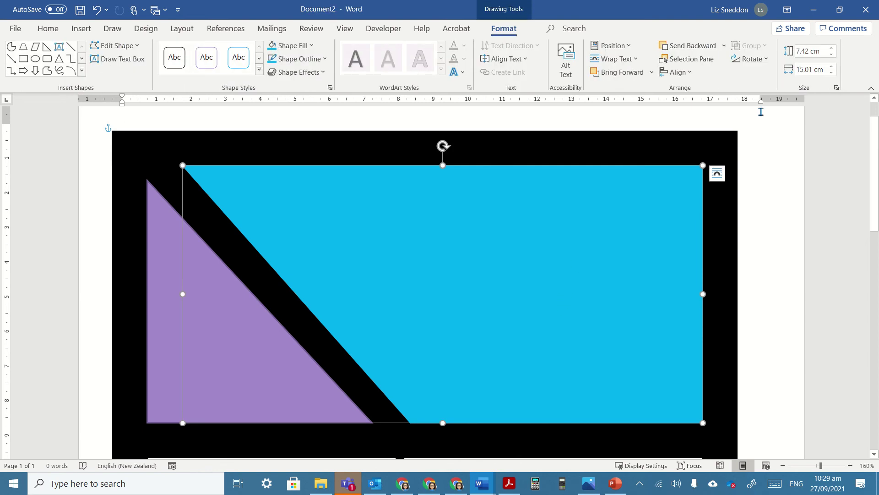
pyautogui.moveTo(797, 49); pyautogui.dragTo(803, 49)
pyautogui.click(801, 70)
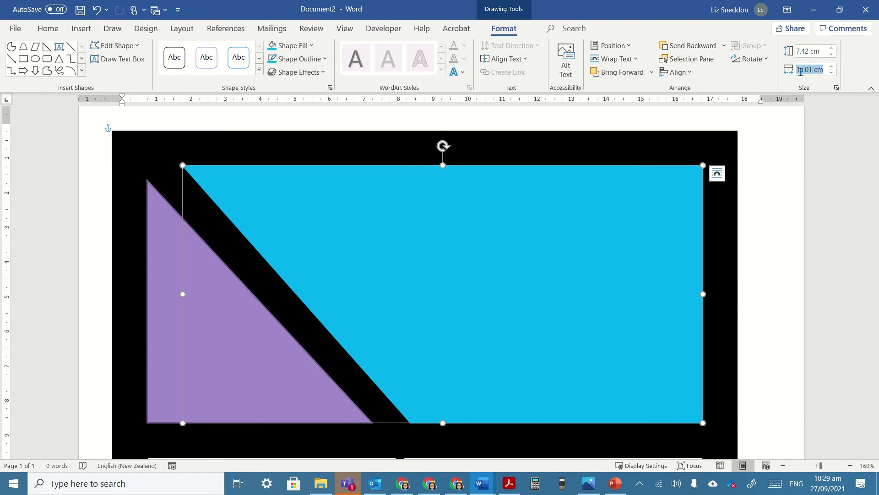
pyautogui.press('Escape')
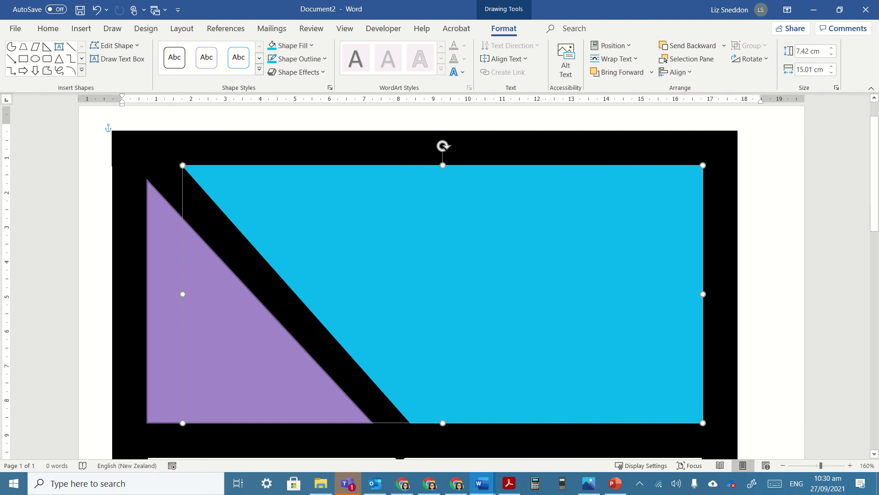
pyautogui.scroll(-6, 424, 282)
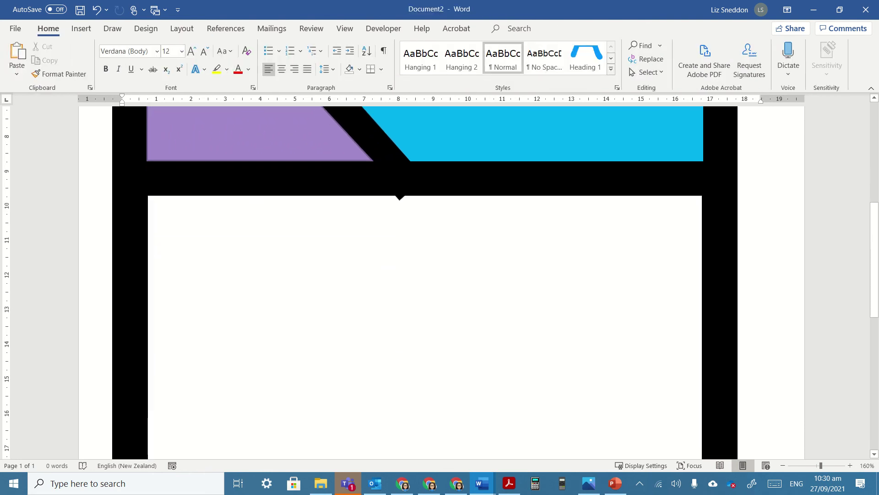
# Draw a straight line along the blue shape's bottom edge
pyautogui.scroll(-1, 424, 282)
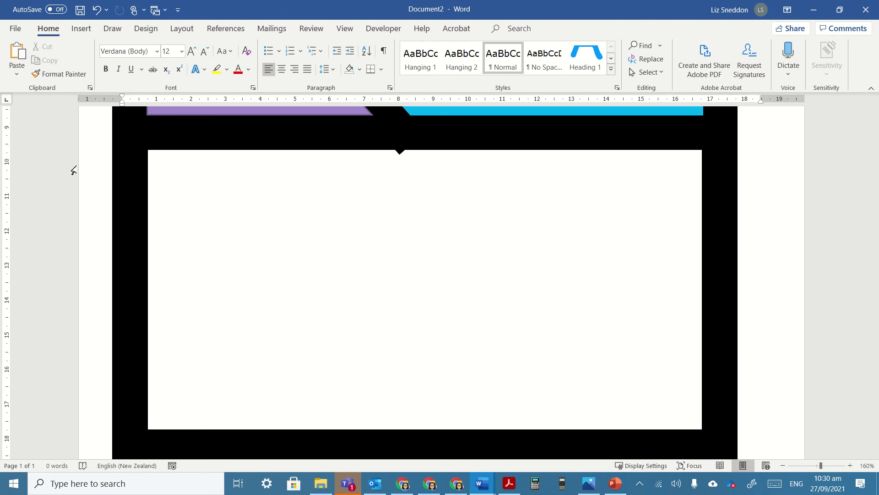
pyautogui.scroll(1, 74, 170)
pyautogui.click(78, 30)
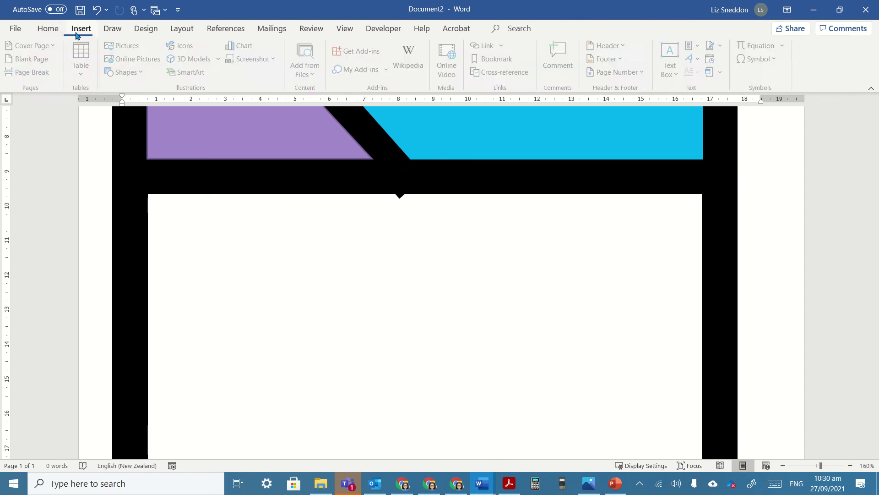
pyautogui.click(144, 73)
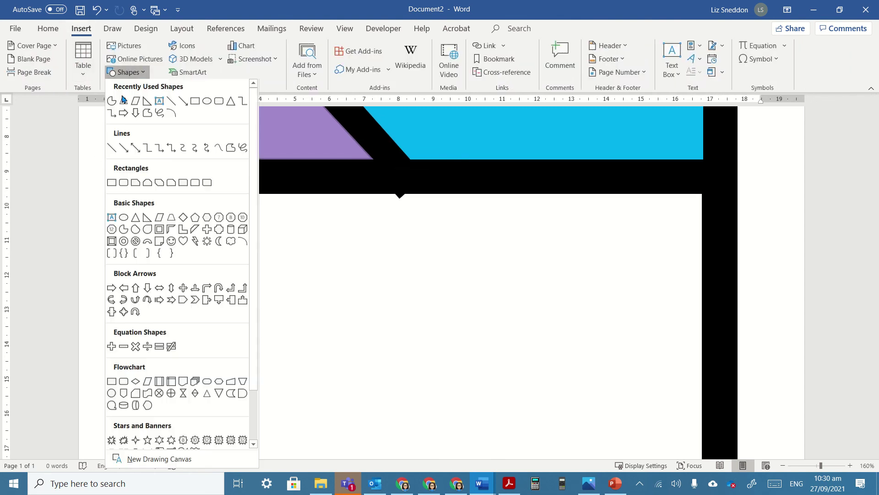
pyautogui.click(171, 114)
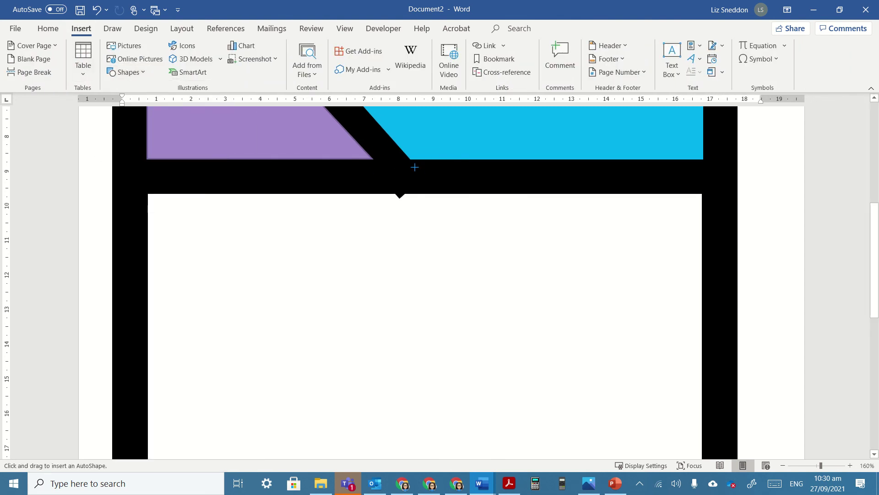
pyautogui.moveTo(411, 158); pyautogui.dragTo(434, 159)
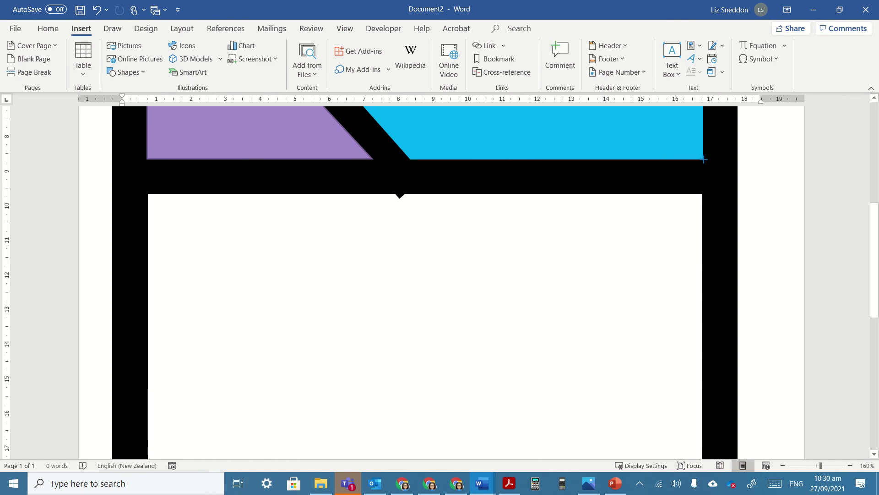
pyautogui.moveTo(703, 160); pyautogui.dragTo(704, 160)
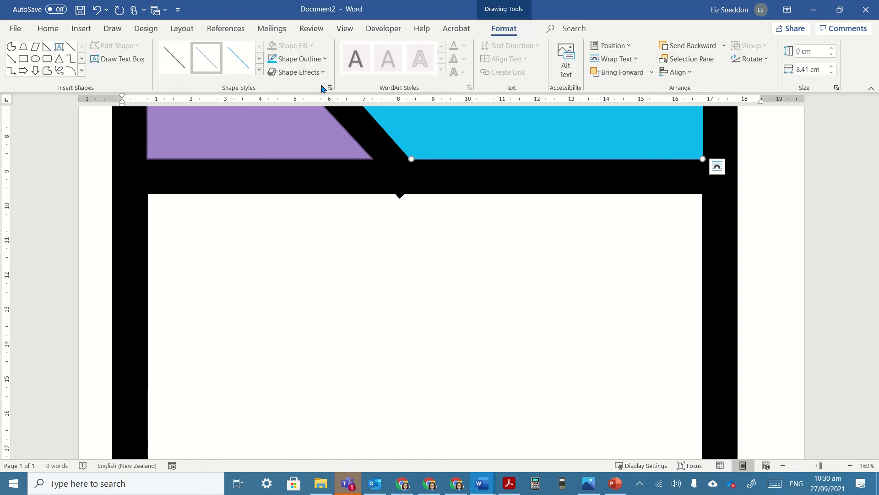
# Make the line dark red with a 4½ pt weight
pyautogui.click(326, 64)
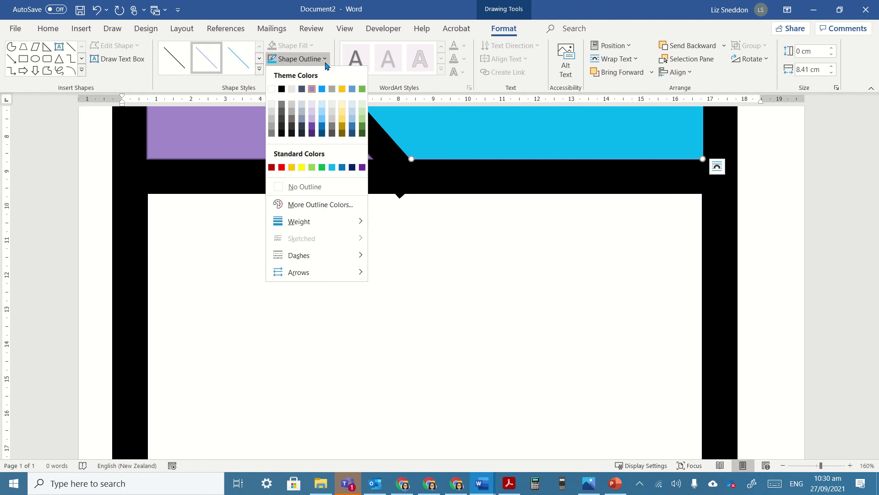
pyautogui.click(272, 168)
pyautogui.click(324, 60)
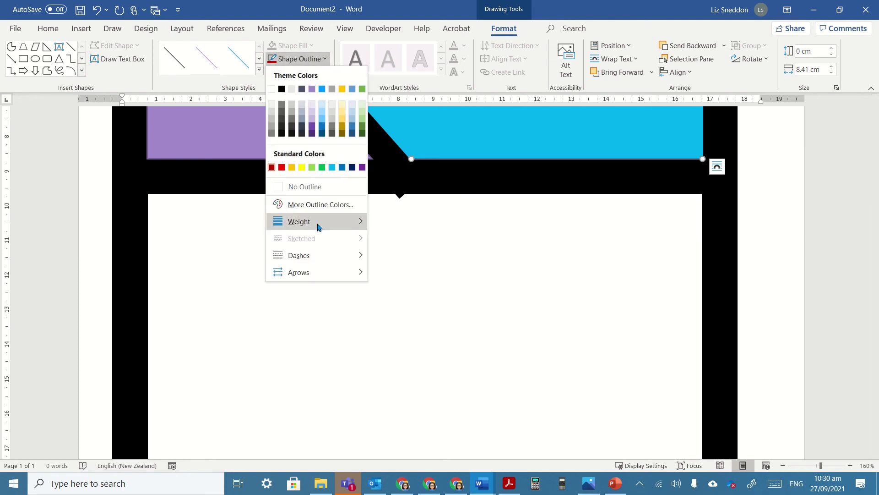
pyautogui.moveTo(320, 221)
pyautogui.click(428, 331)
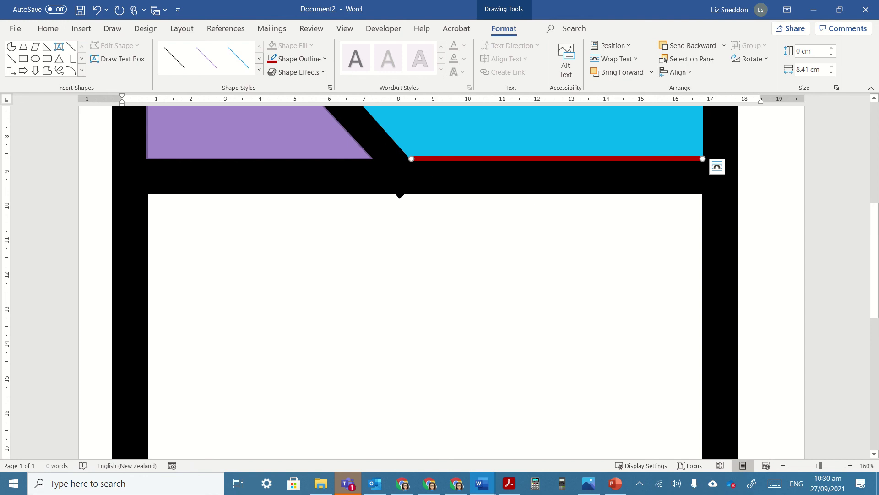
pyautogui.scroll(5, 555, 285)
pyautogui.press('Escape')
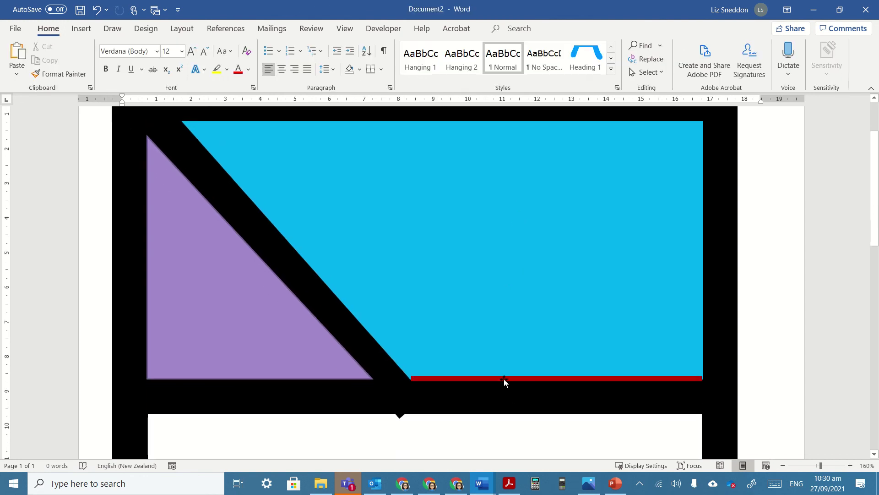
# Check the red line's 8.41 cm length, then deselect it
pyautogui.click(504, 378)
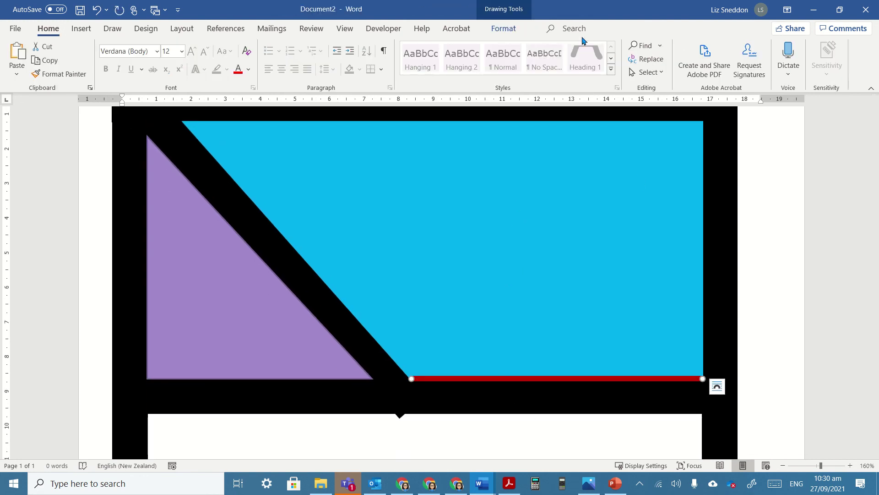
pyautogui.click(503, 28)
pyautogui.click(785, 70)
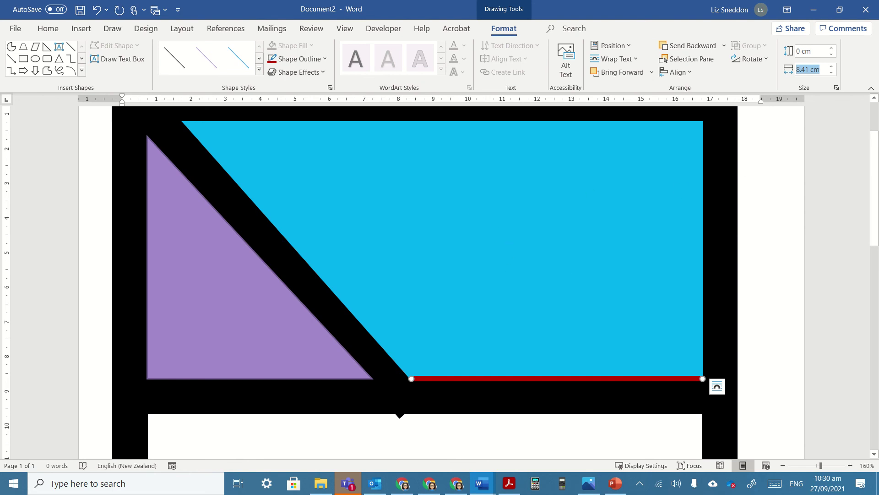
pyautogui.scroll(-3, 799, 222)
pyautogui.click(123, 132)
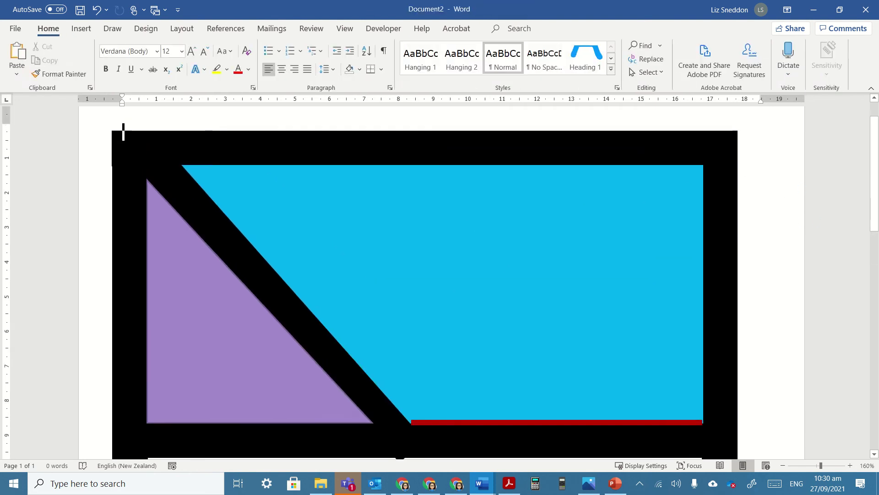
# Draw a black-filled circle in the lower panel, then a smaller oval circle over it
pyautogui.scroll(-6, 123, 132)
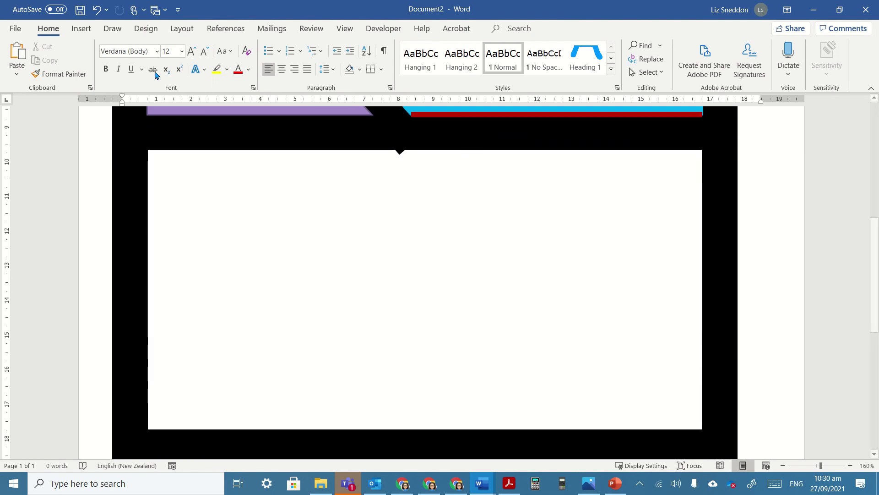
pyautogui.click(79, 29)
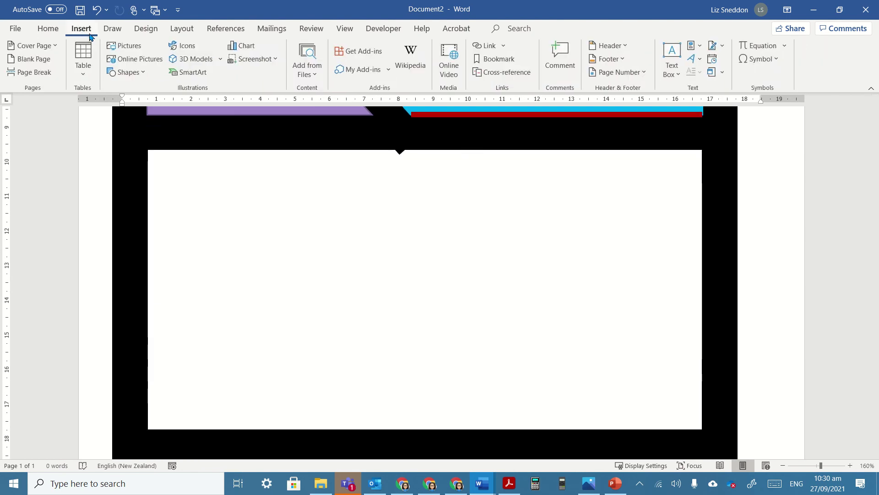
pyautogui.click(142, 73)
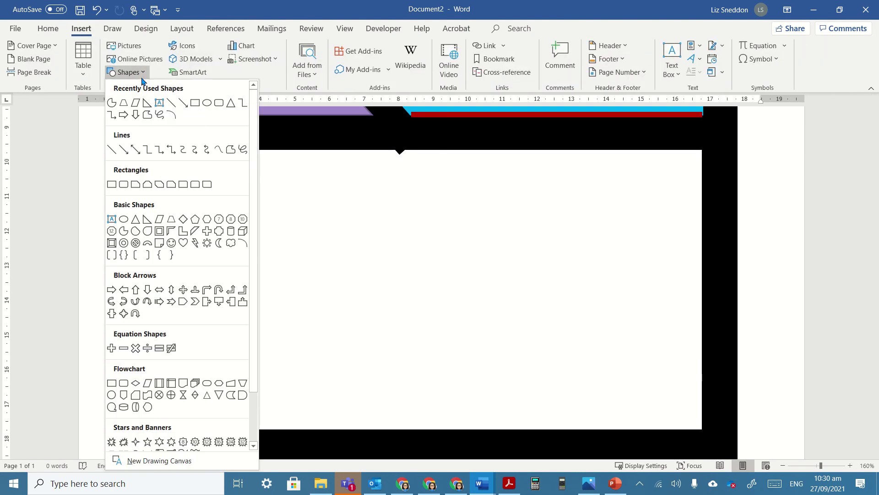
pyautogui.click(124, 219)
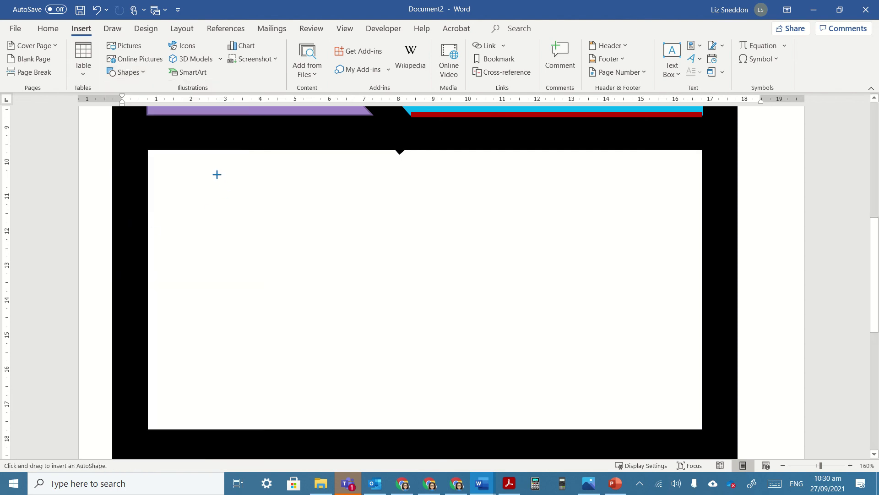
pyautogui.moveTo(217, 175)
pyautogui.mouseDown()
pyautogui.moveTo(302, 270)
pyautogui.moveTo(302, 347)
pyautogui.moveTo(412, 200)
pyautogui.moveTo(399, 349)
pyautogui.moveTo(471, 357)
pyautogui.moveTo(483, 215)
pyautogui.moveTo(475, 367)
pyautogui.moveTo(445, 295)
pyautogui.moveTo(448, 255)
pyautogui.moveTo(454, 306)
pyautogui.moveTo(431, 304)
pyautogui.moveTo(410, 328)
pyautogui.moveTo(294, 261)
pyautogui.moveTo(426, 331)
pyautogui.moveTo(309, 269)
pyautogui.moveTo(432, 350)
pyautogui.mouseUp()
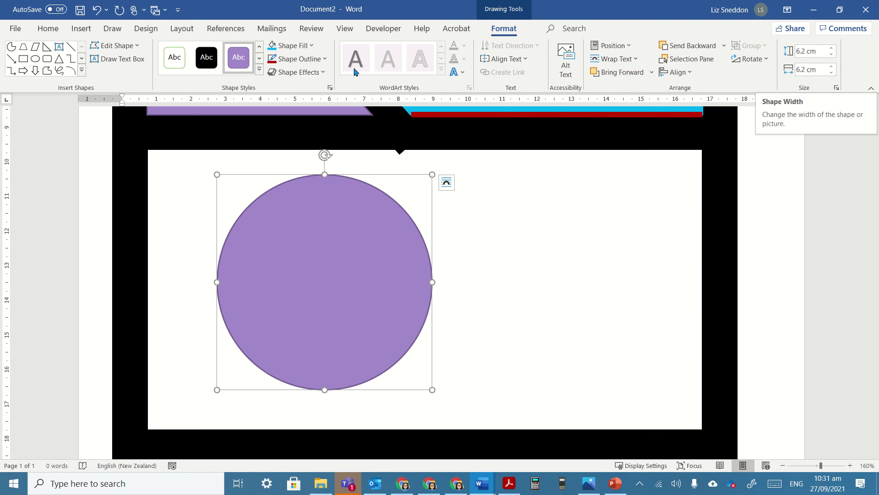
pyautogui.click(206, 57)
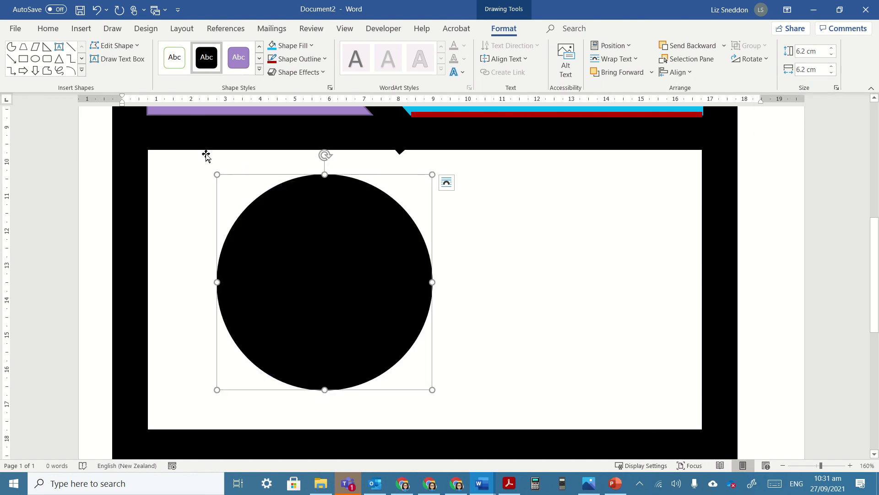
pyautogui.click(35, 59)
pyautogui.moveTo(270, 220); pyautogui.dragTo(406, 357)
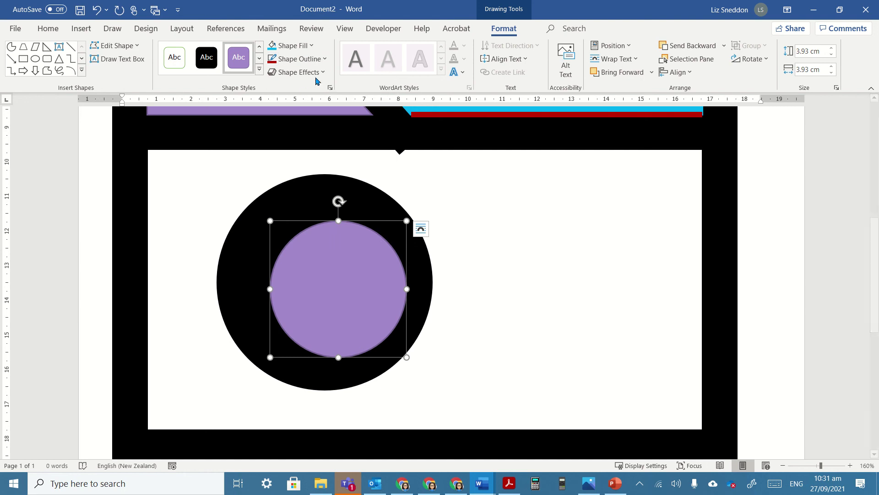
# Fill the inner circle yellow, remove its outline, and centre it in the black circle
pyautogui.click(314, 46)
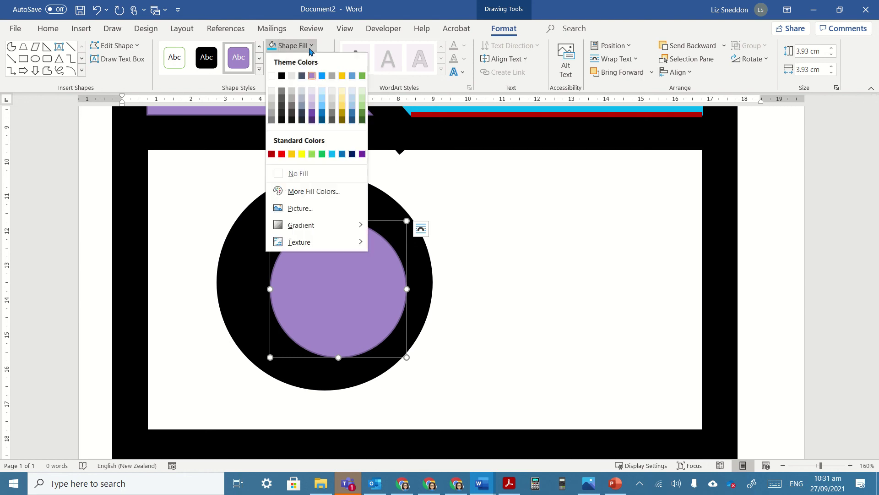
pyautogui.click(324, 157)
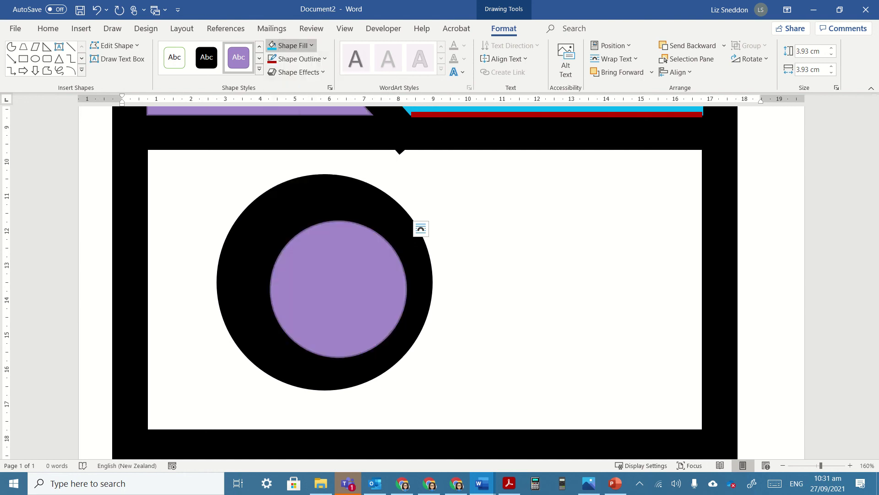
pyautogui.click(328, 61)
pyautogui.click(293, 185)
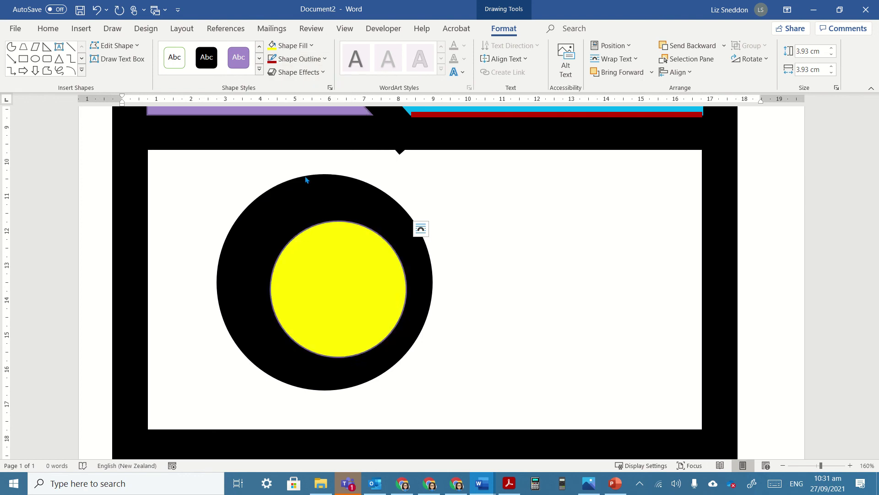
pyautogui.moveTo(345, 285)
pyautogui.mouseDown()
pyautogui.moveTo(320, 276)
pyautogui.moveTo(329, 278)
pyautogui.mouseUp()
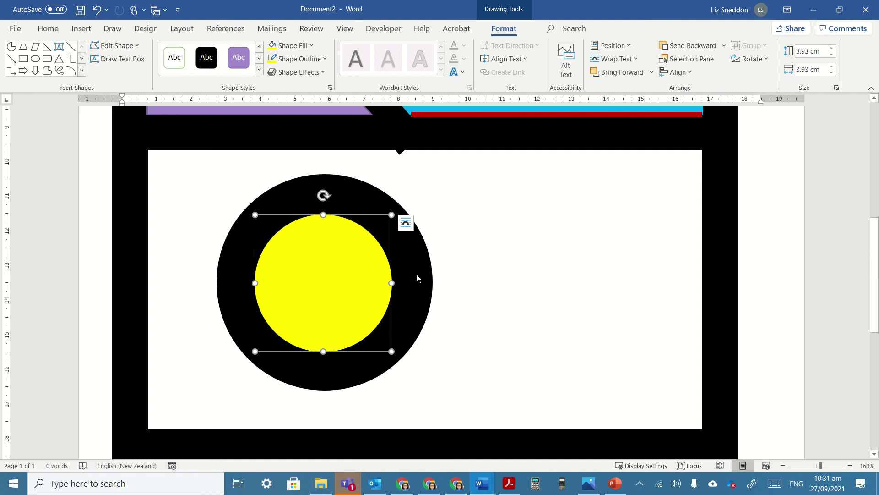
# Resize the black circle to 6 cm by 6 cm
pyautogui.click(417, 273)
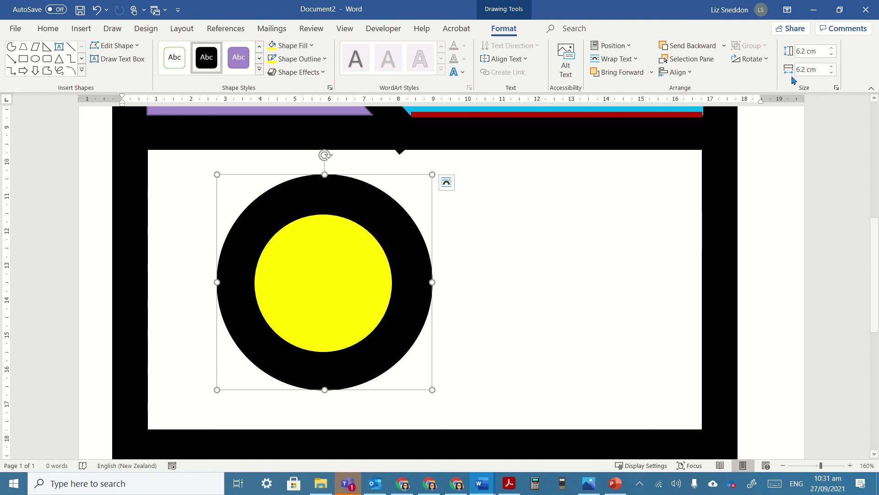
pyautogui.click(802, 50)
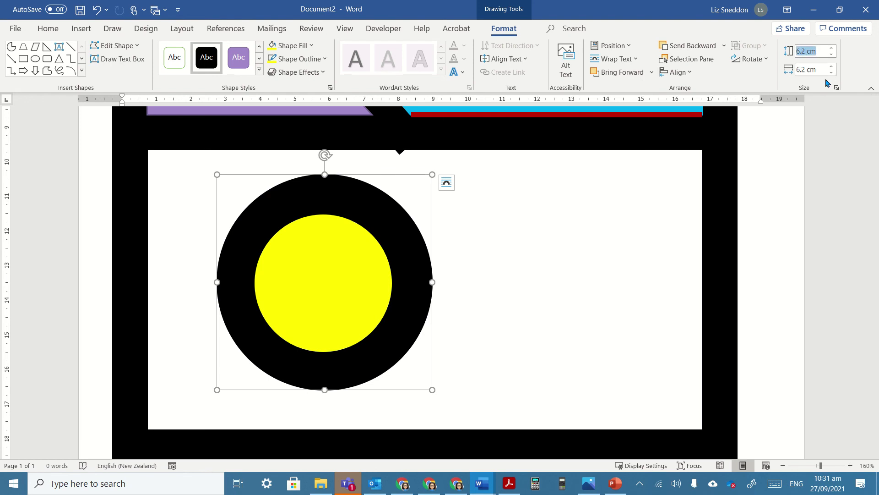
pyautogui.click(805, 70)
pyautogui.click(806, 51)
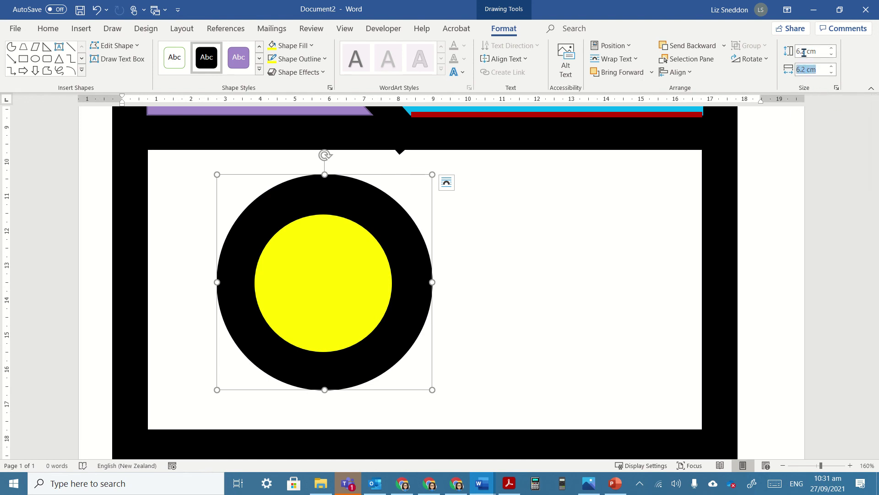
pyautogui.write('6')
pyautogui.press('Tab')
pyautogui.write('6')
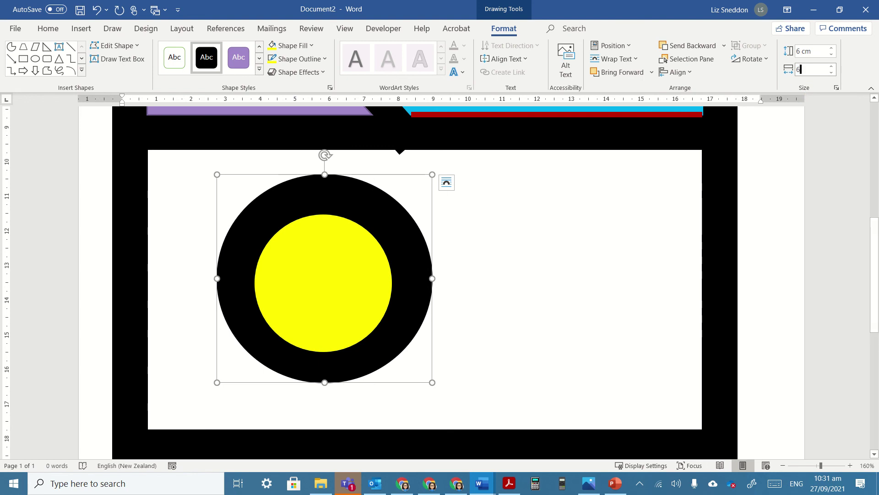
pyautogui.scroll(10, 632, 191)
pyautogui.click(583, 197)
pyautogui.scroll(-8, 584, 197)
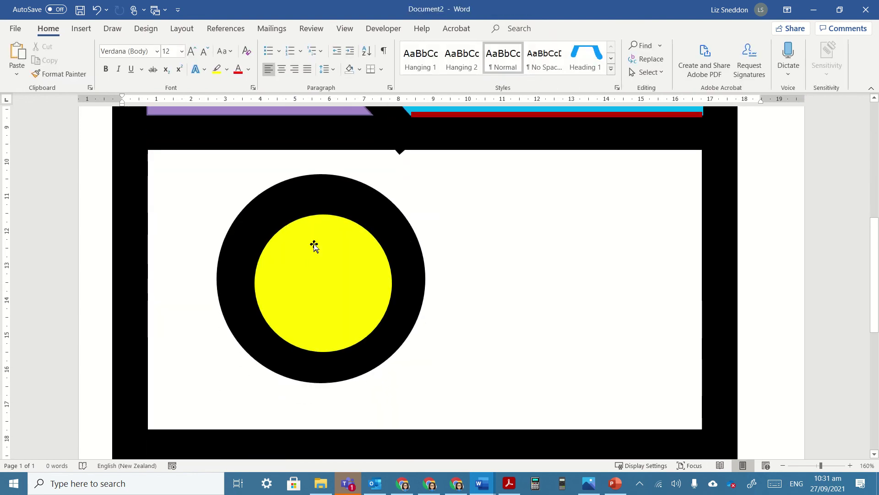
pyautogui.click(345, 247)
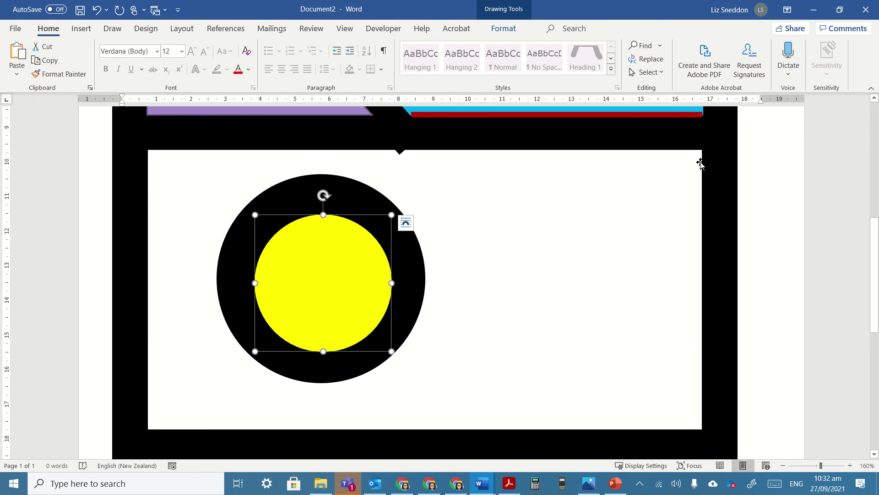
# Set the yellow circle's height and width to 4 cm in Shape Format
pyautogui.click(503, 31)
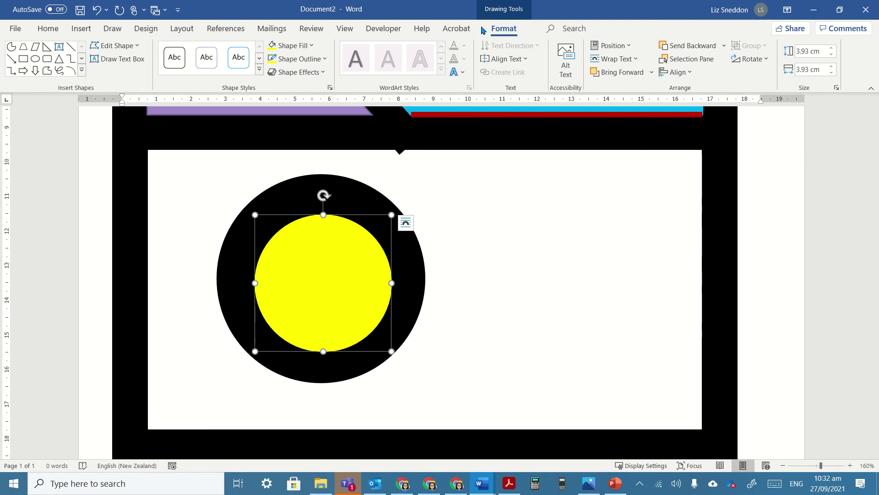
pyautogui.click(810, 53)
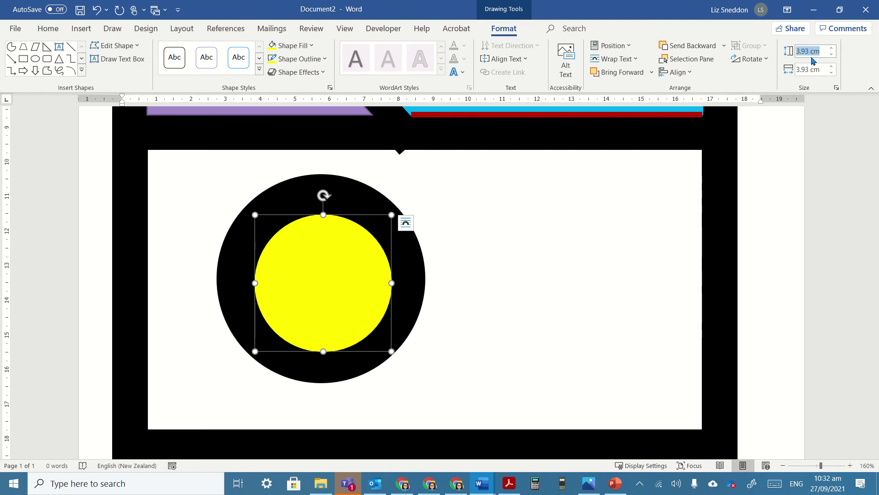
pyautogui.write('4')
pyautogui.press('Tab')
pyautogui.write('4')
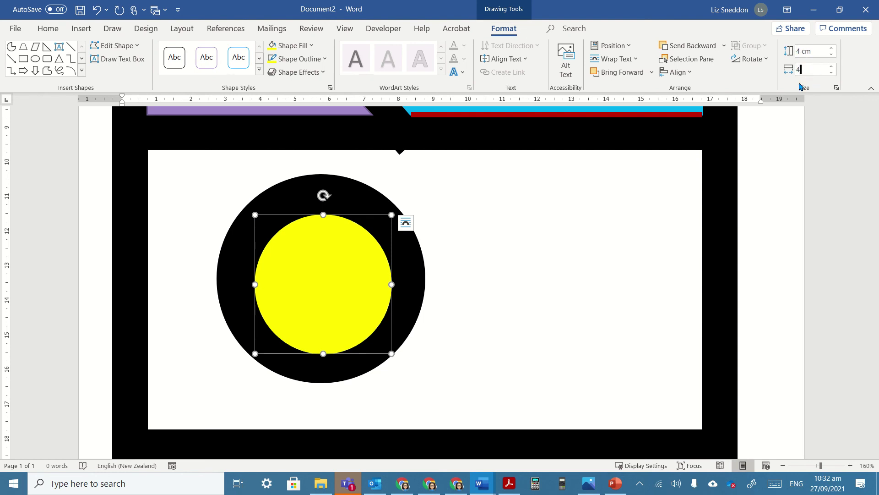
pyautogui.click(658, 175)
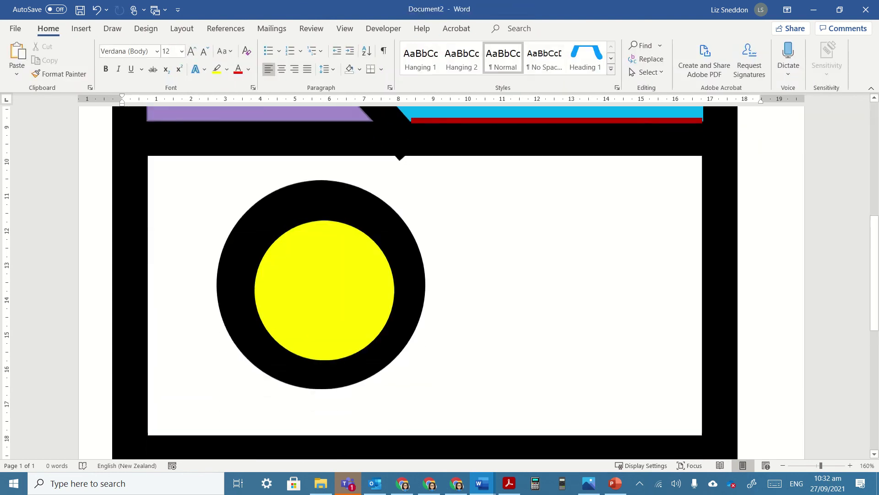
pyautogui.click(329, 287)
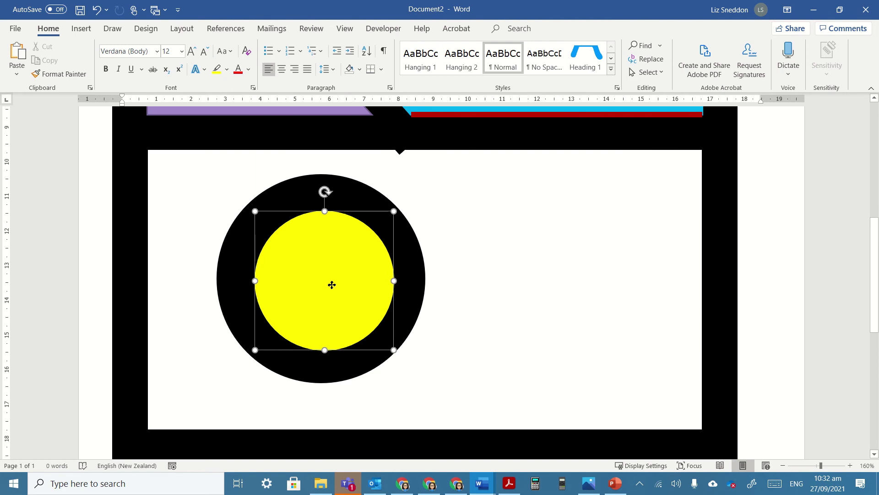
pyautogui.scroll(7, 496, 331)
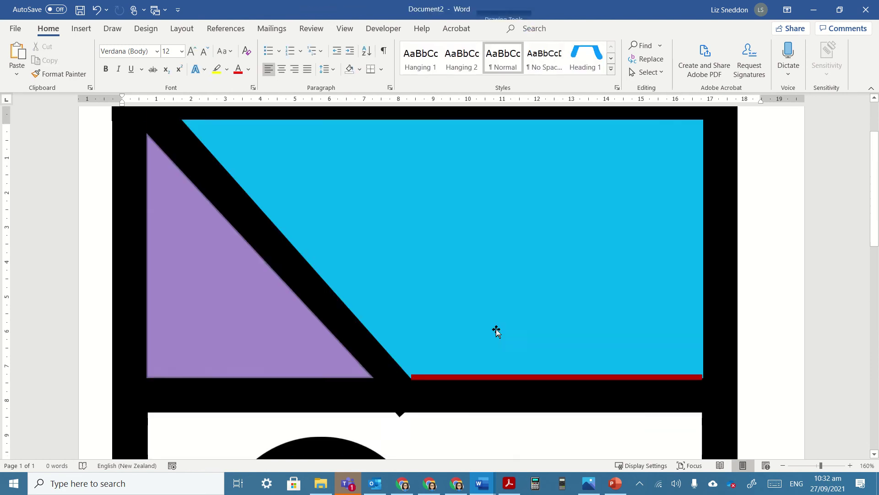
pyautogui.scroll(-9, 475, 270)
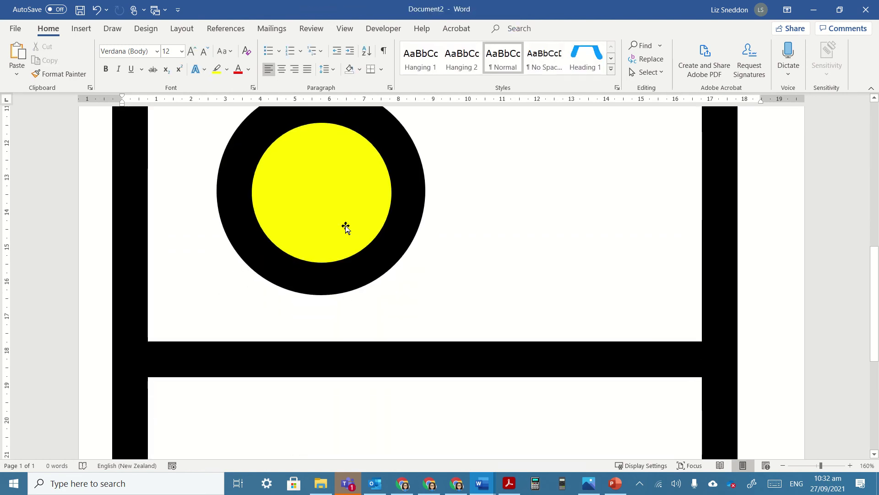
pyautogui.scroll(2, 346, 227)
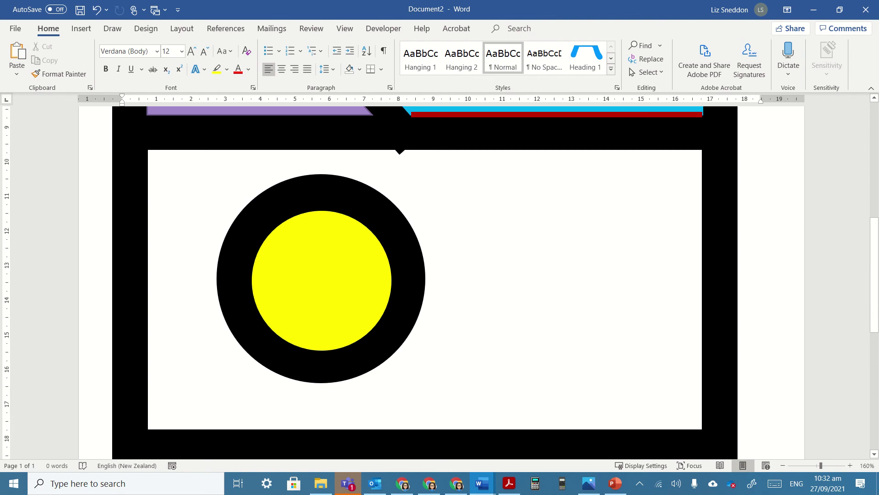
# Draw a pie shape right of the circles and widen its missing slice to nearly half
pyautogui.click(89, 30)
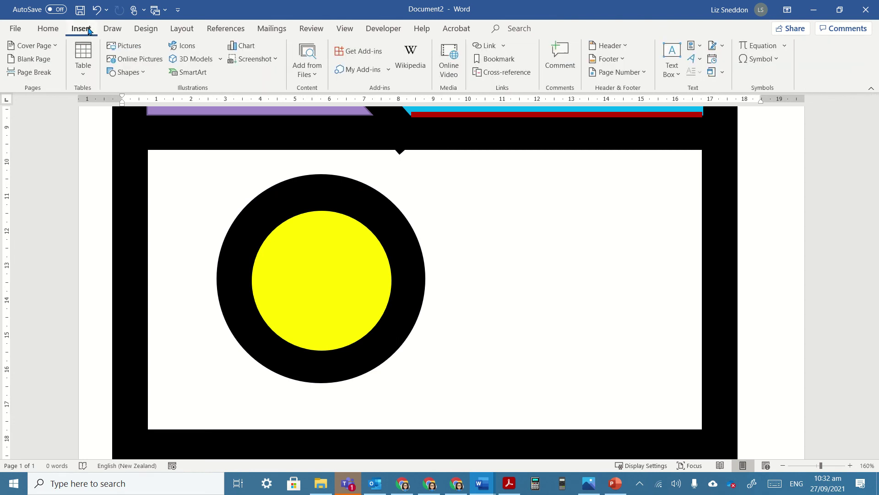
pyautogui.click(143, 73)
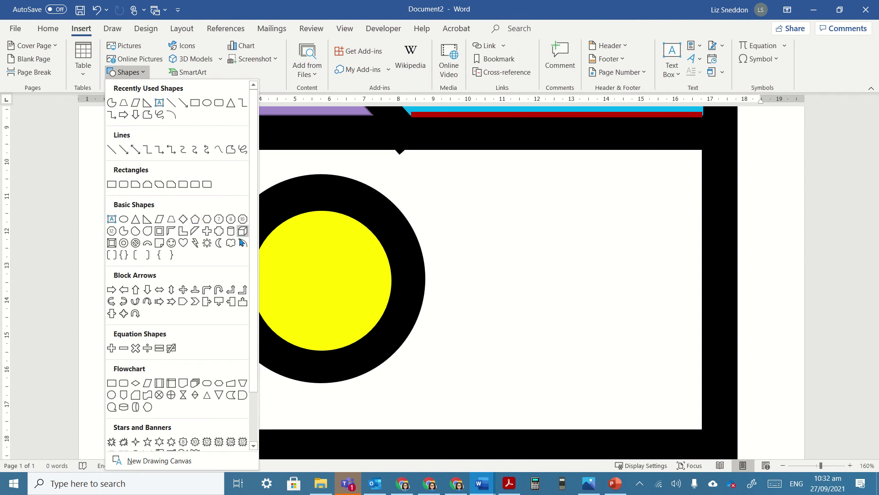
pyautogui.click(124, 231)
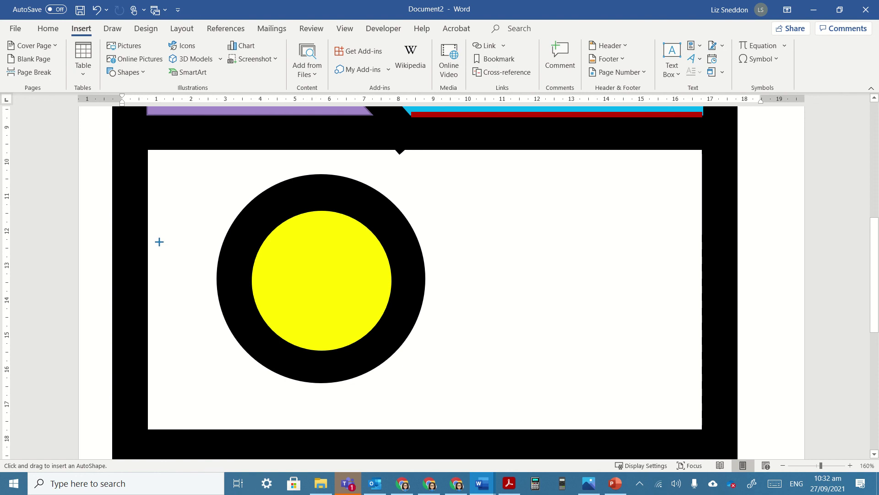
pyautogui.moveTo(489, 211)
pyautogui.mouseDown()
pyautogui.moveTo(577, 300)
pyautogui.moveTo(643, 304)
pyautogui.moveTo(666, 317)
pyautogui.mouseUp()
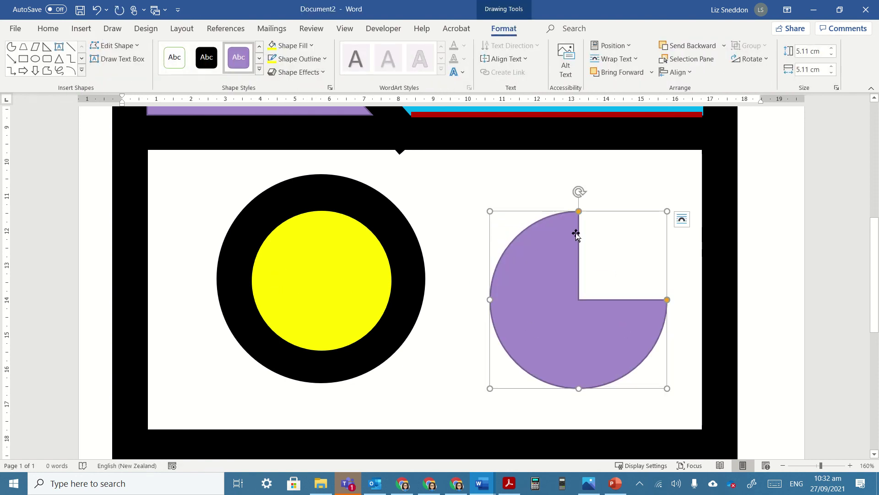
pyautogui.moveTo(578, 212); pyautogui.dragTo(504, 280)
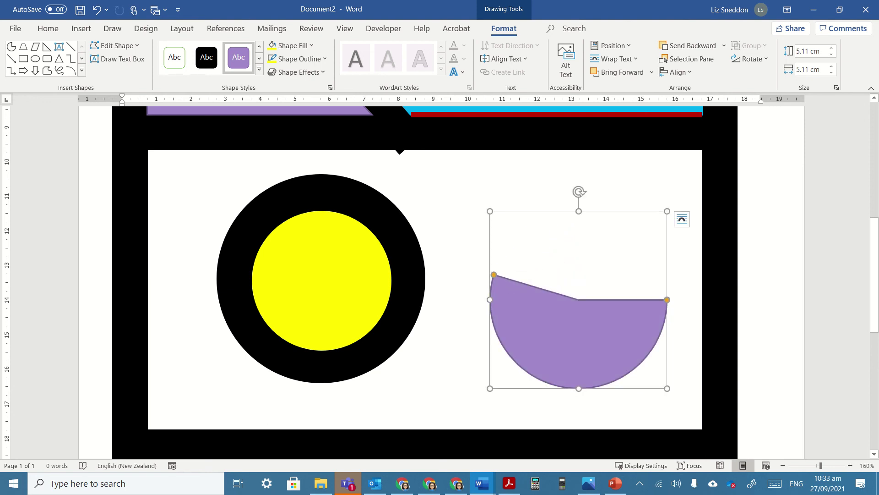